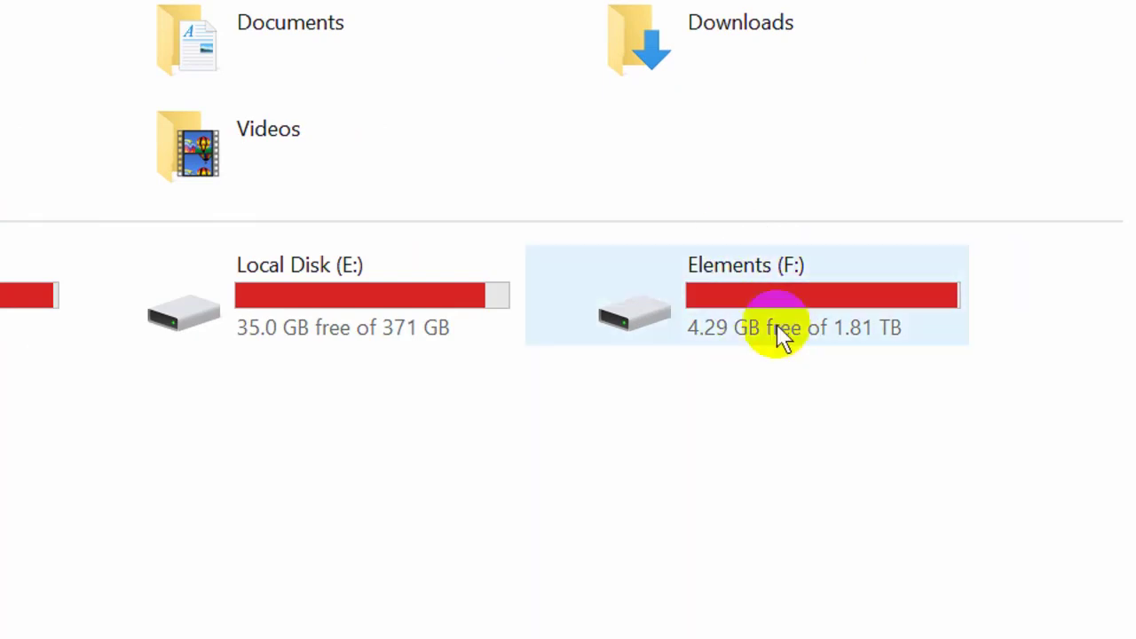
Step: Dismiss both Elements (F:) notifications and select the Elements (F:) drive in This PC
click(857, 332)
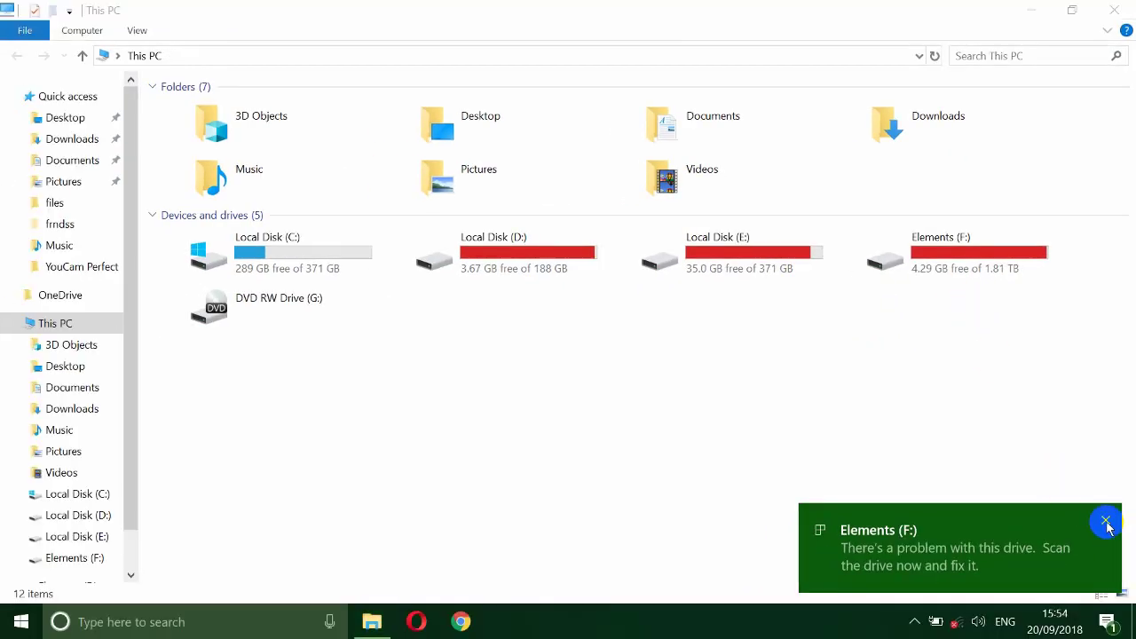
click(1107, 528)
click(1106, 522)
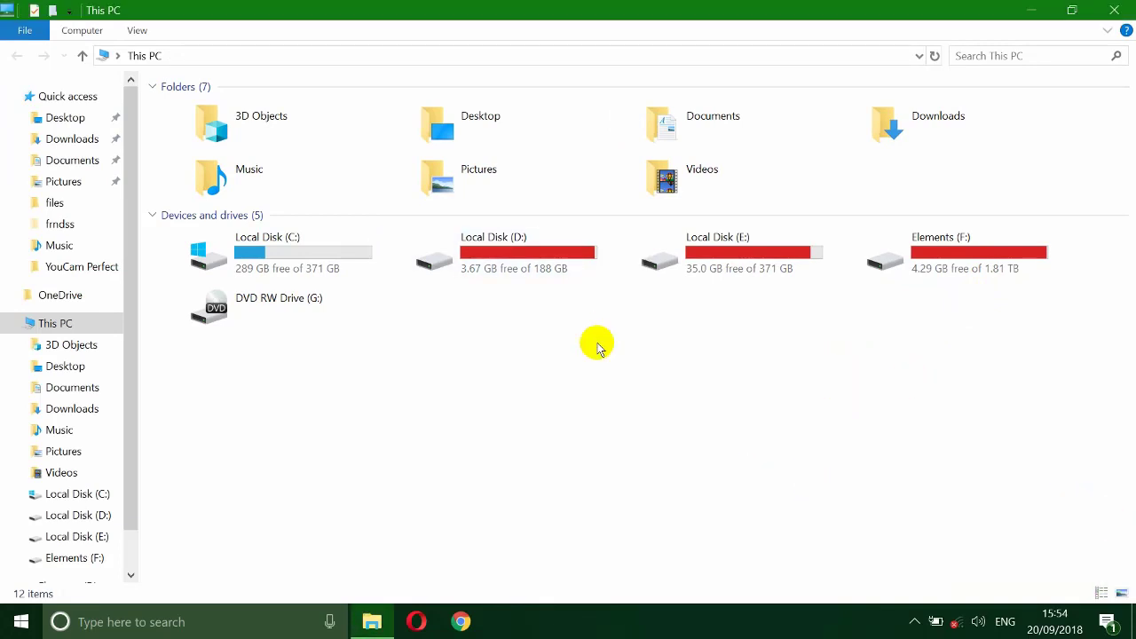
click(937, 255)
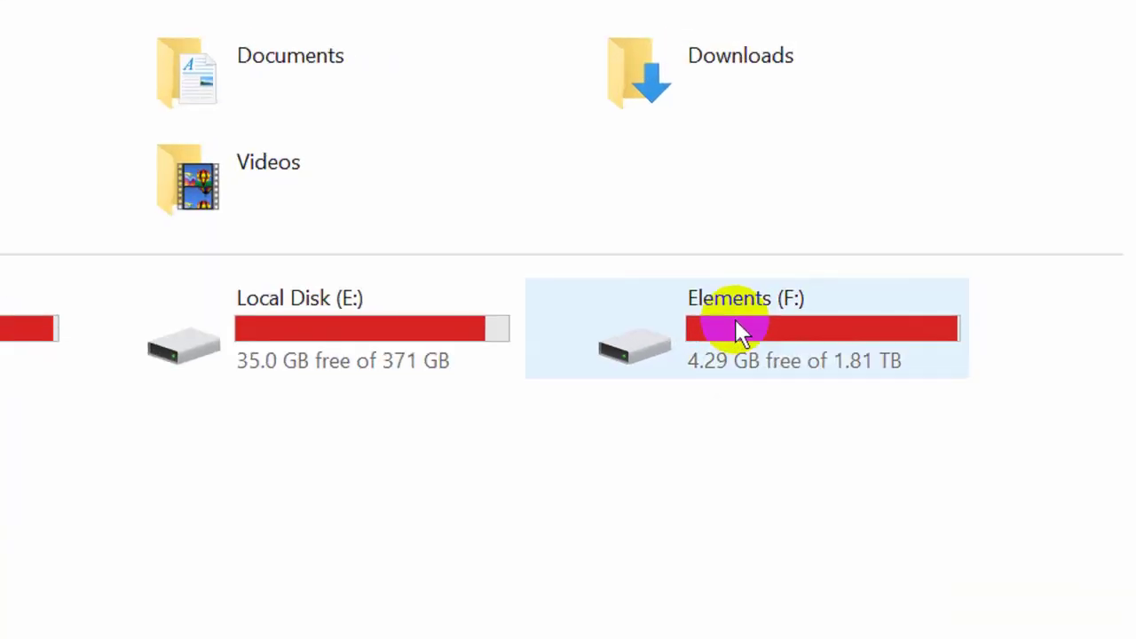
Step: Turn on BitLocker for the Elements (F:) drive from its context menu
right_click(736, 322)
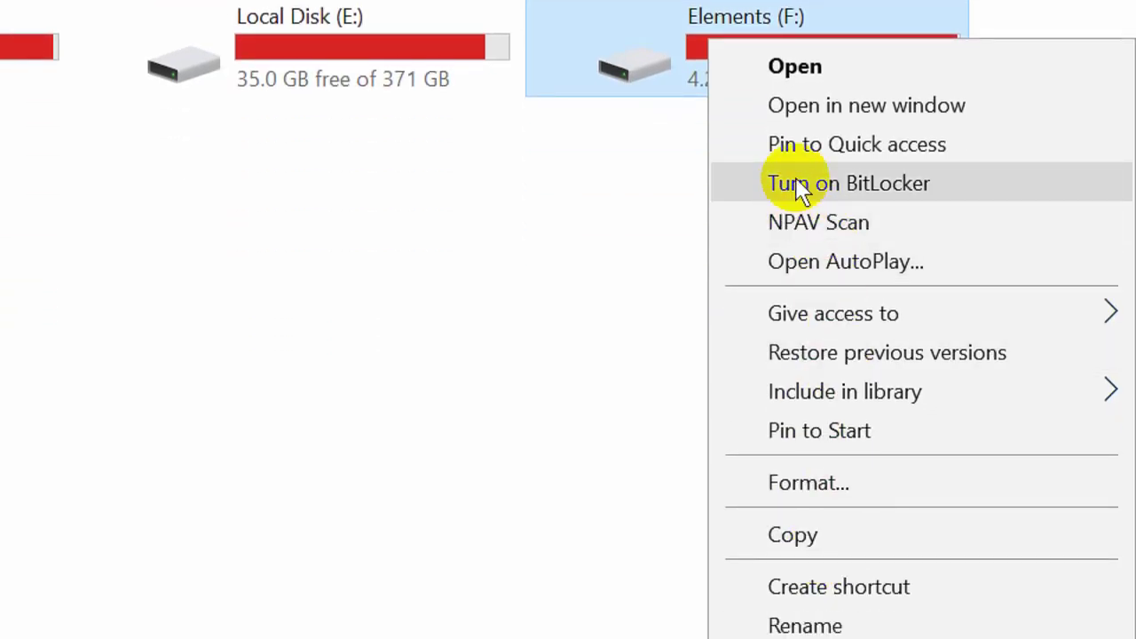
click(802, 185)
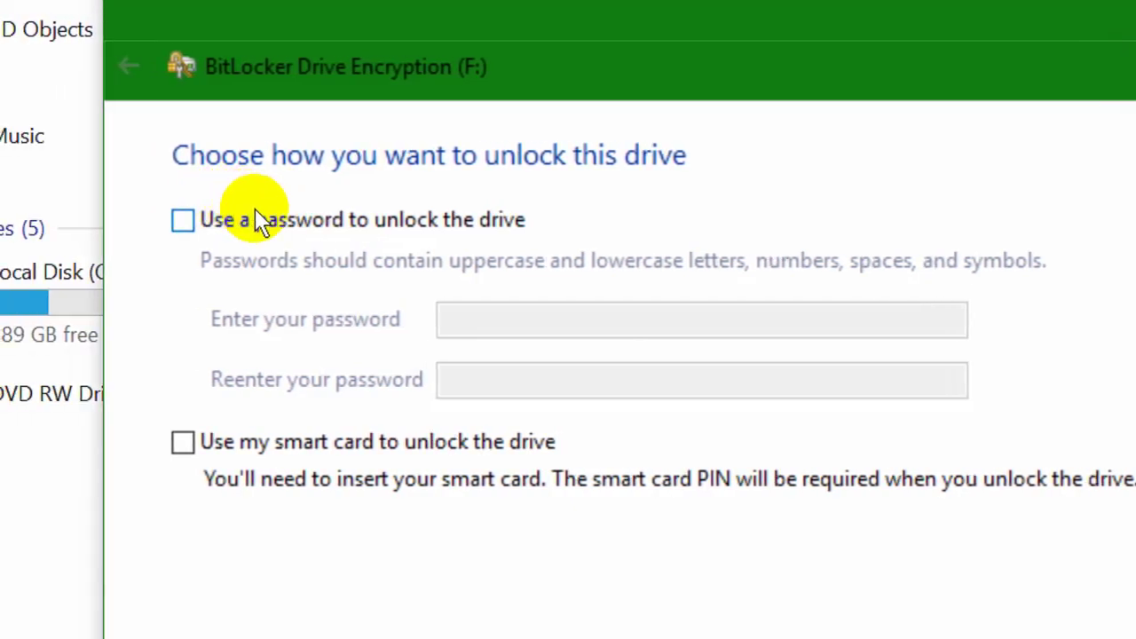
Step: Enable password unlocking and submit a four-character password, which is rejected as too short
click(265, 218)
click(447, 321)
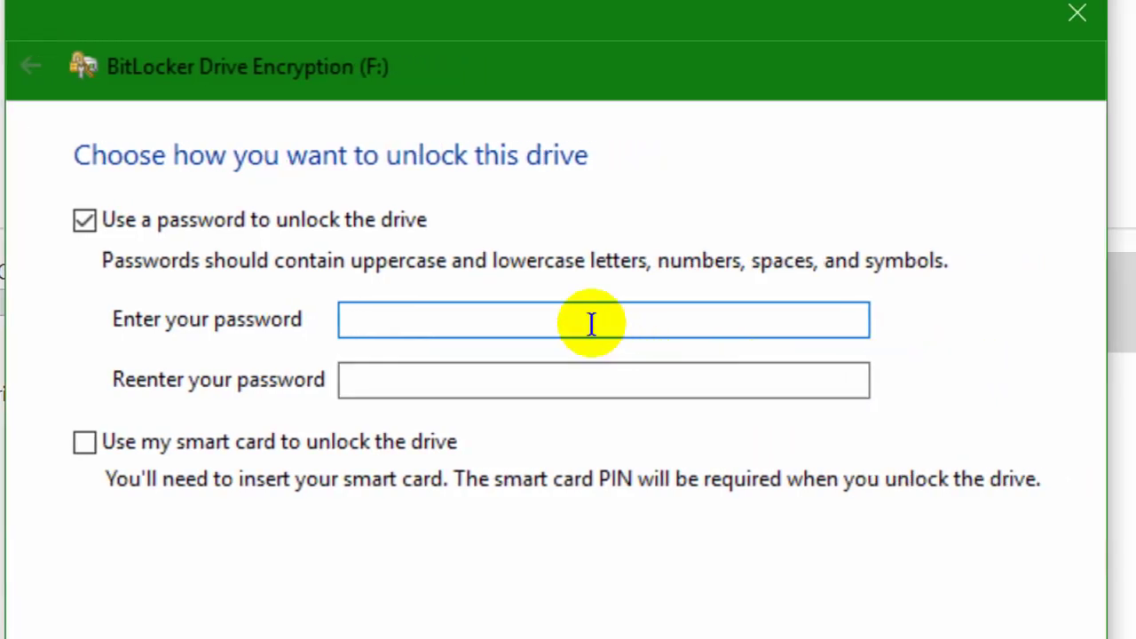
text(1234)
click(556, 377)
text(123)
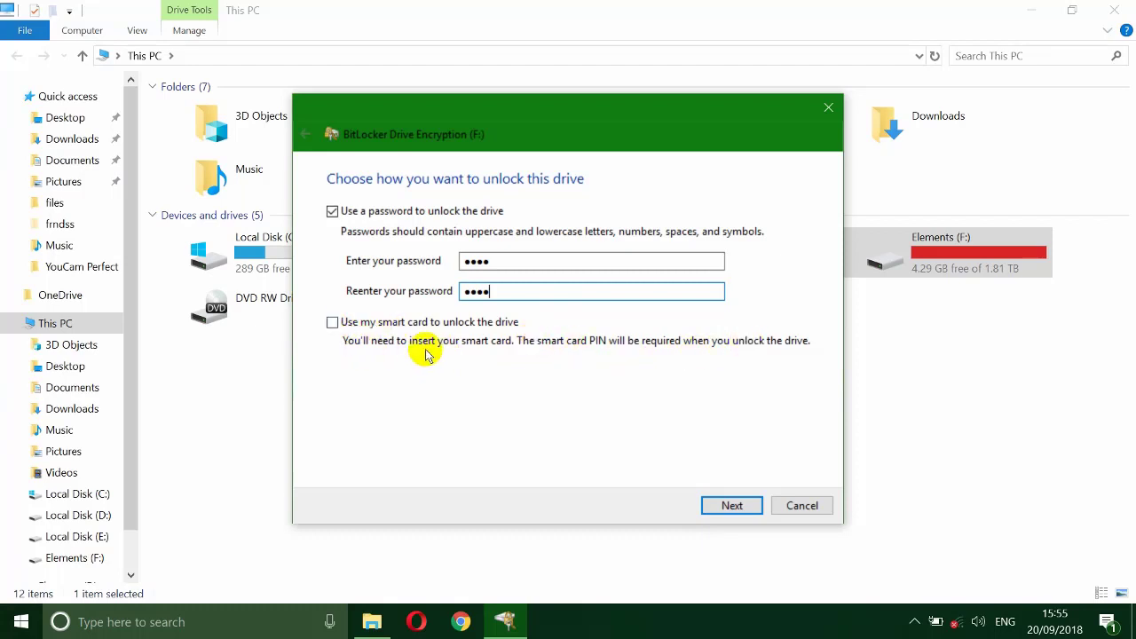
click(731, 506)
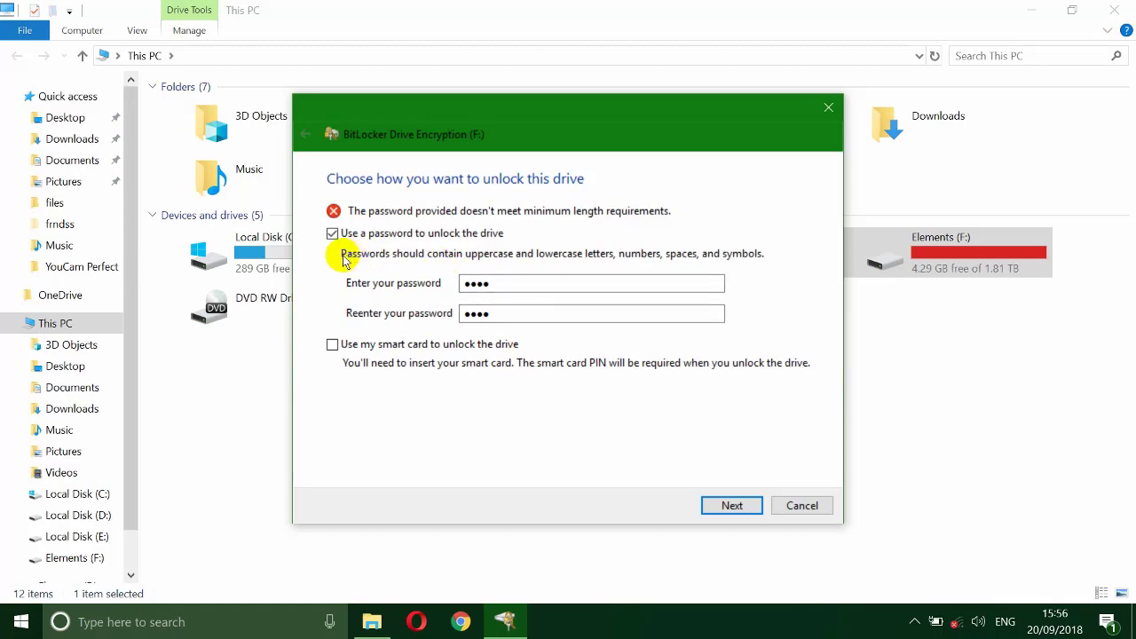
Step: Clear the too-short password from both password fields
double_click(480, 312)
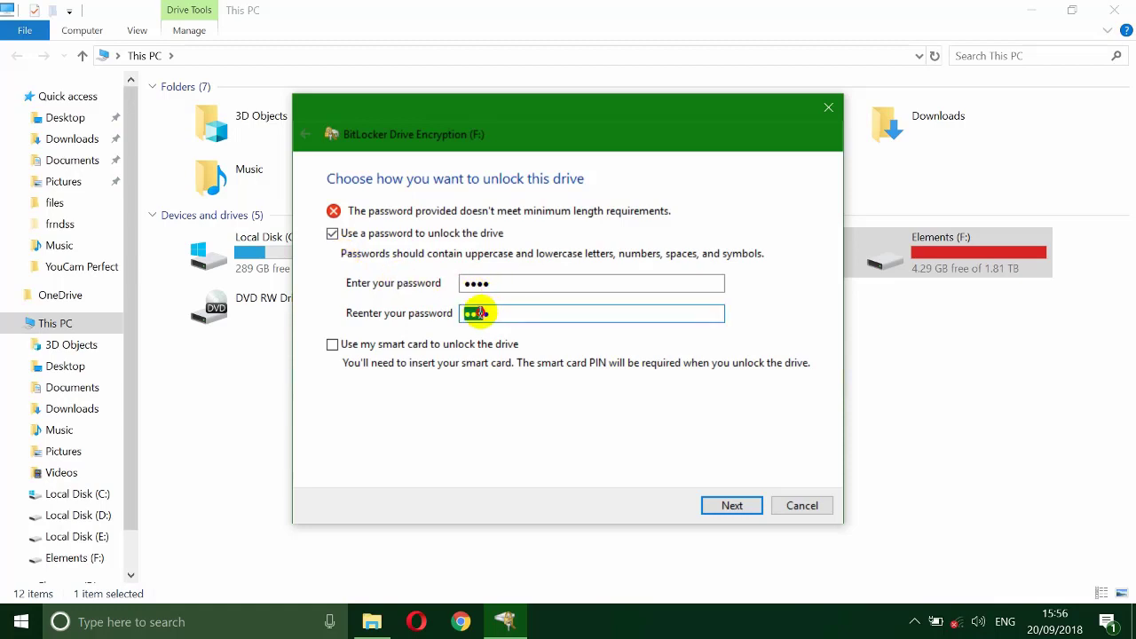
double_click(493, 282)
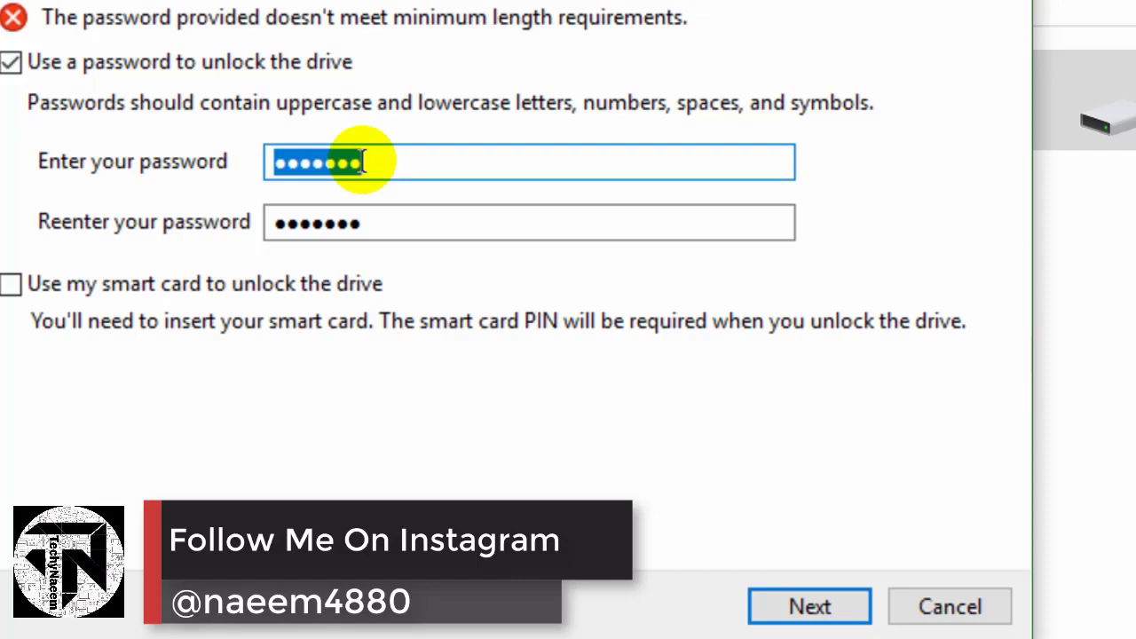
key(BackSpace)
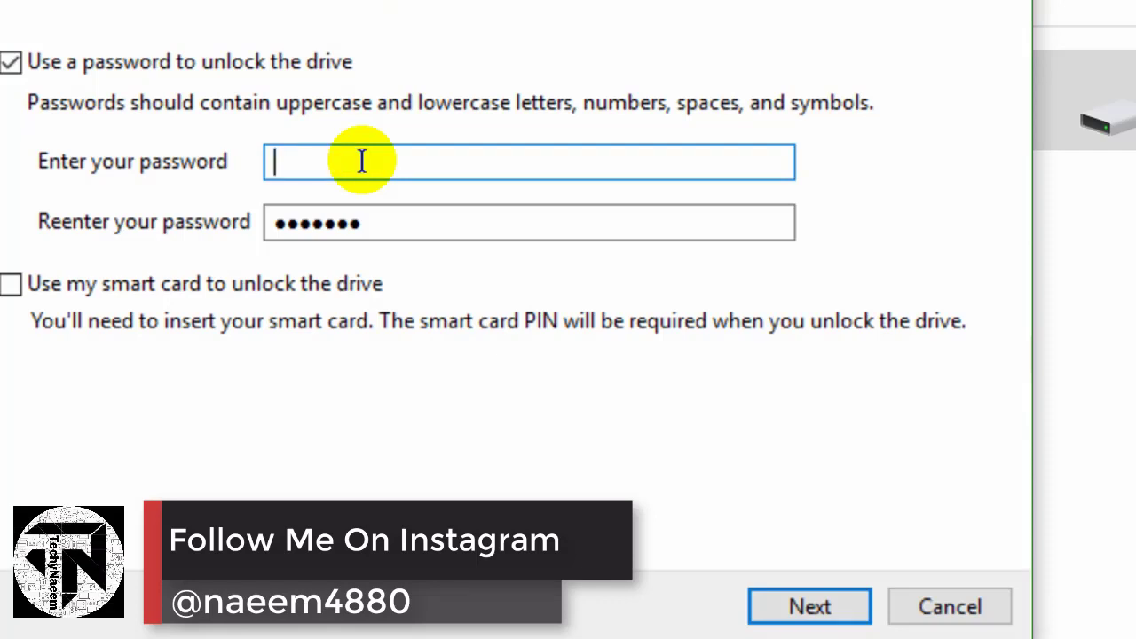
double_click(377, 225)
key(BackSpace)
Step: Enter an eight-character password in both fields and continue to recovery key backup
click(314, 166)
text(**)
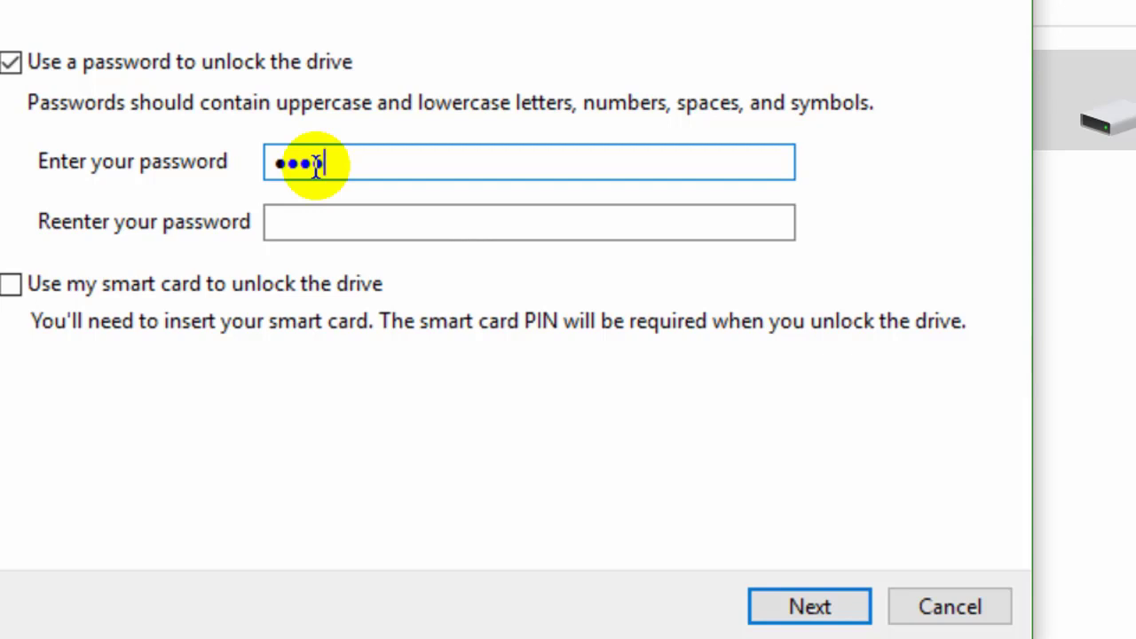
text(*****)
text(*)
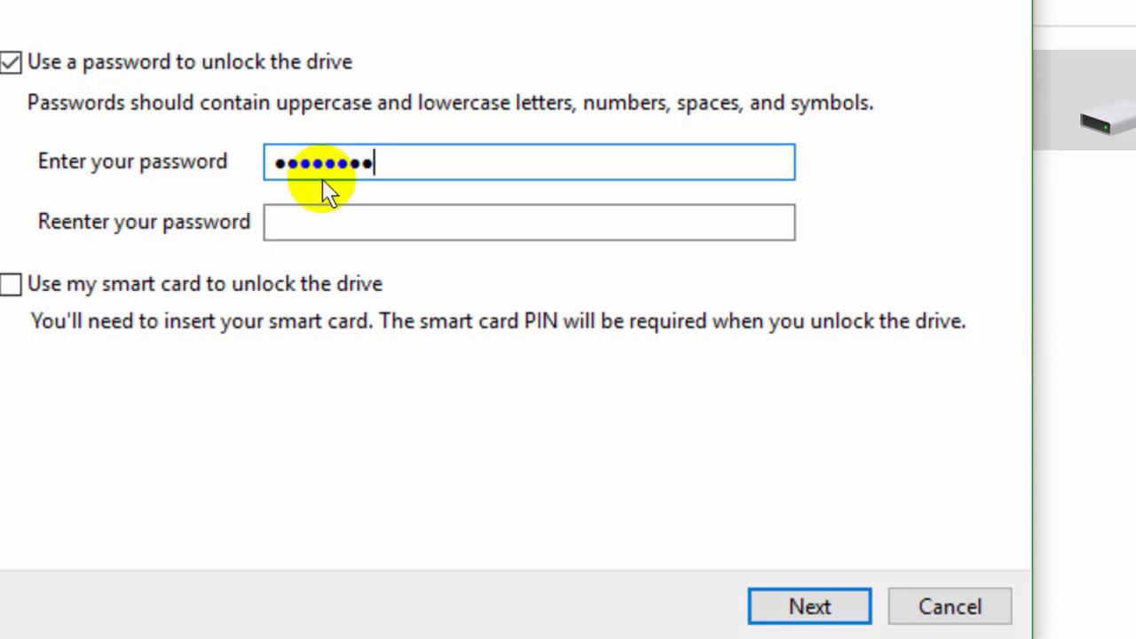
click(338, 227)
key(Caps_Lock)
text(**)
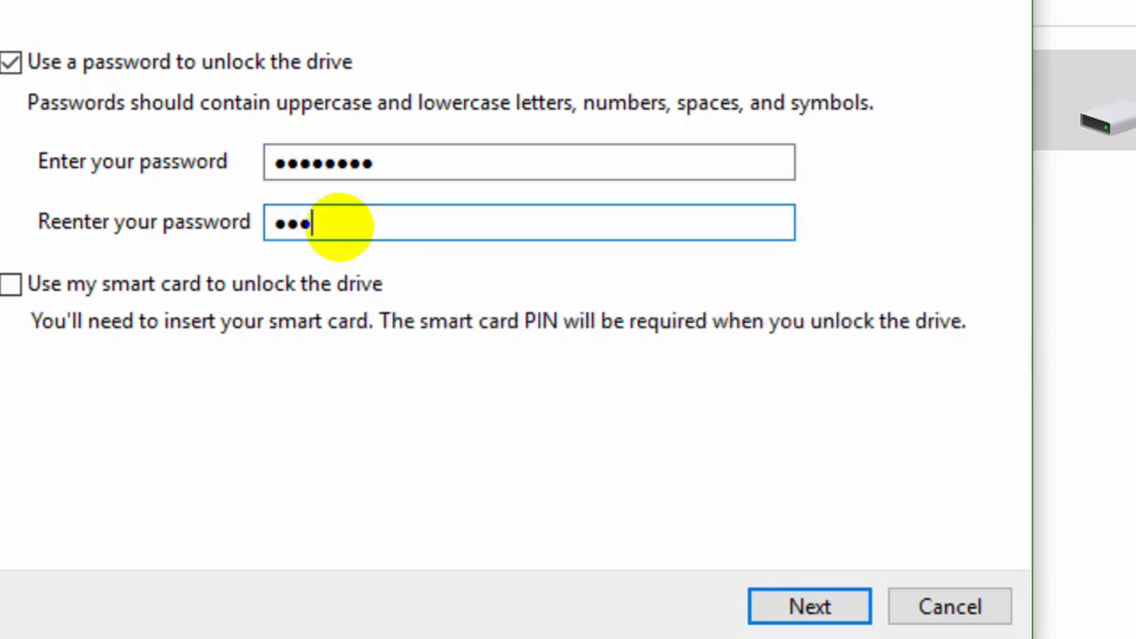
text(******)
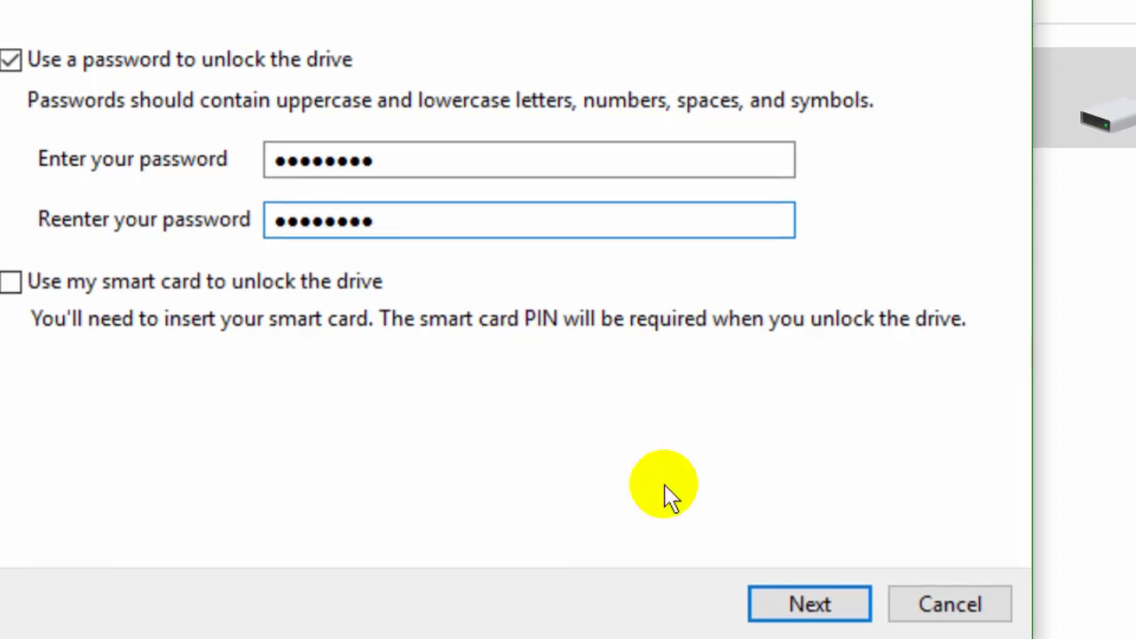
click(788, 604)
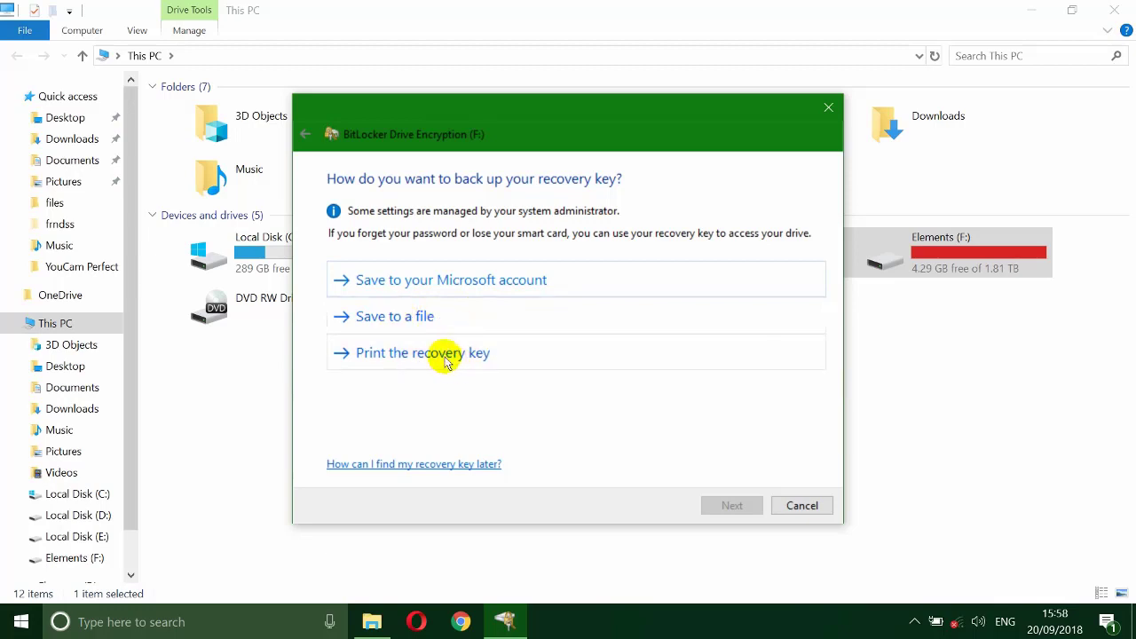
Step: Save the BitLocker recovery key as a .txt file in the Music folder
click(408, 317)
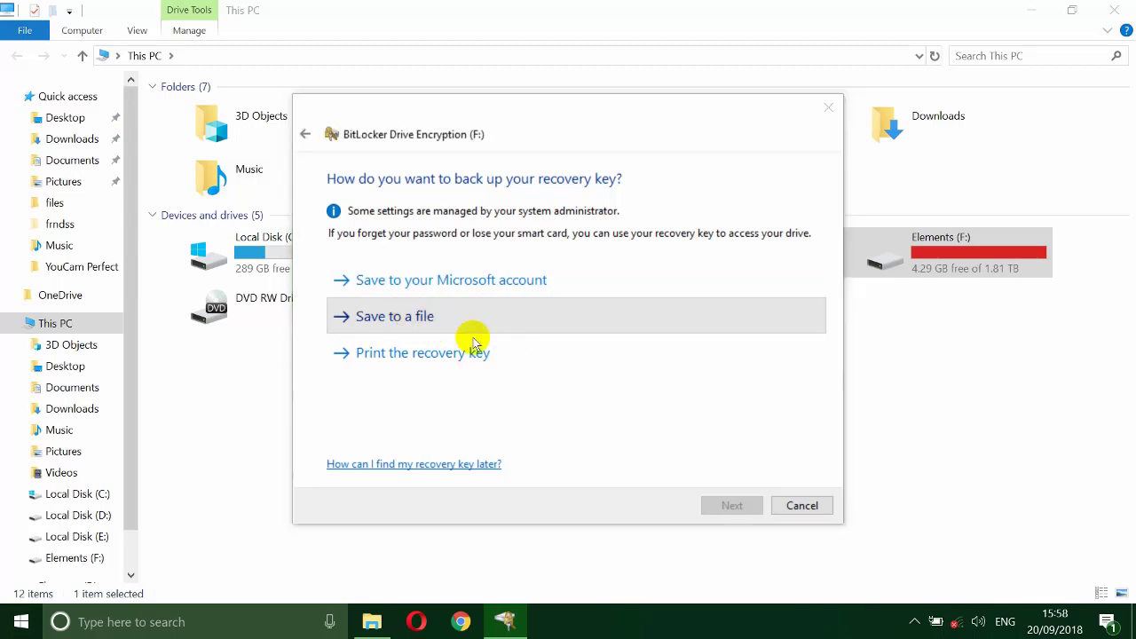
mouse_move(432, 311)
mouse_down()
mouse_move(432, 223)
mouse_move(432, 305)
mouse_up()
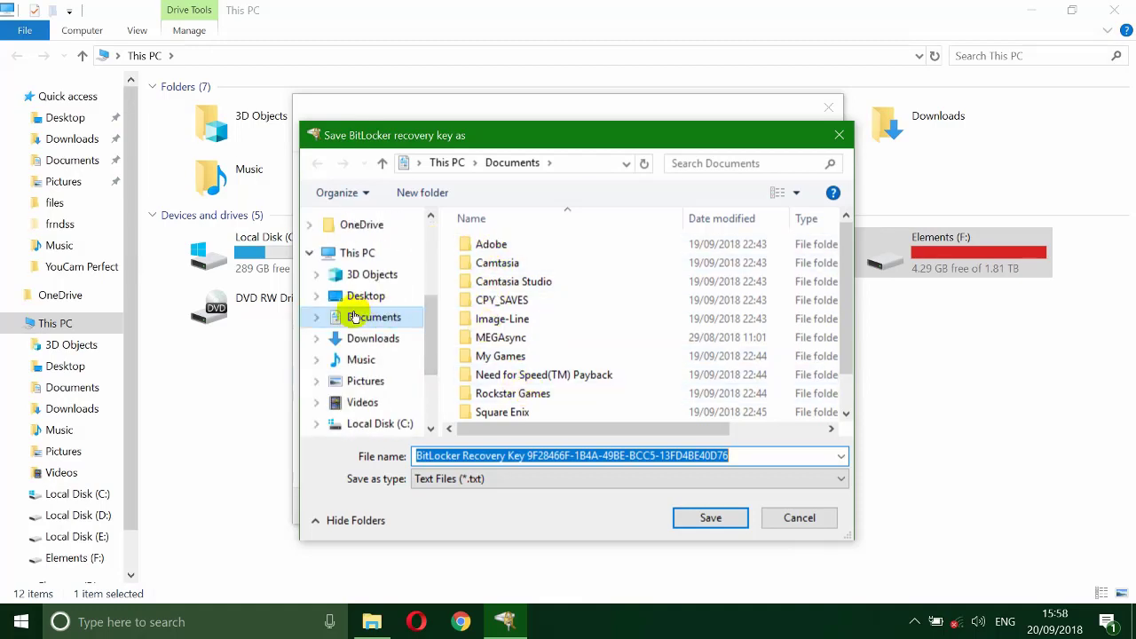
click(361, 359)
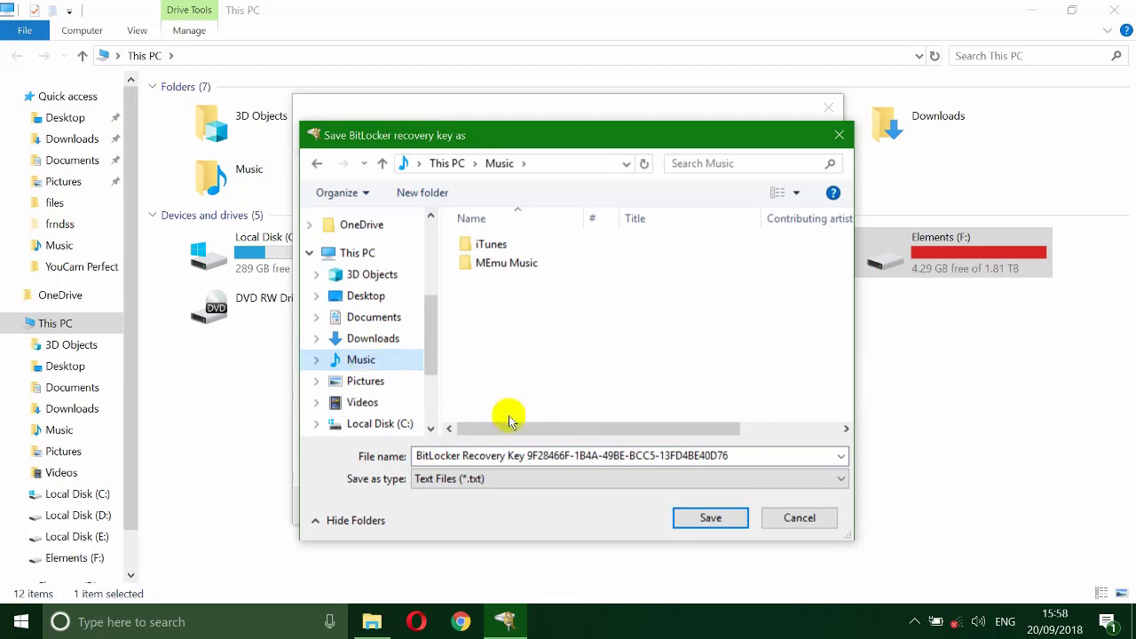
click(709, 518)
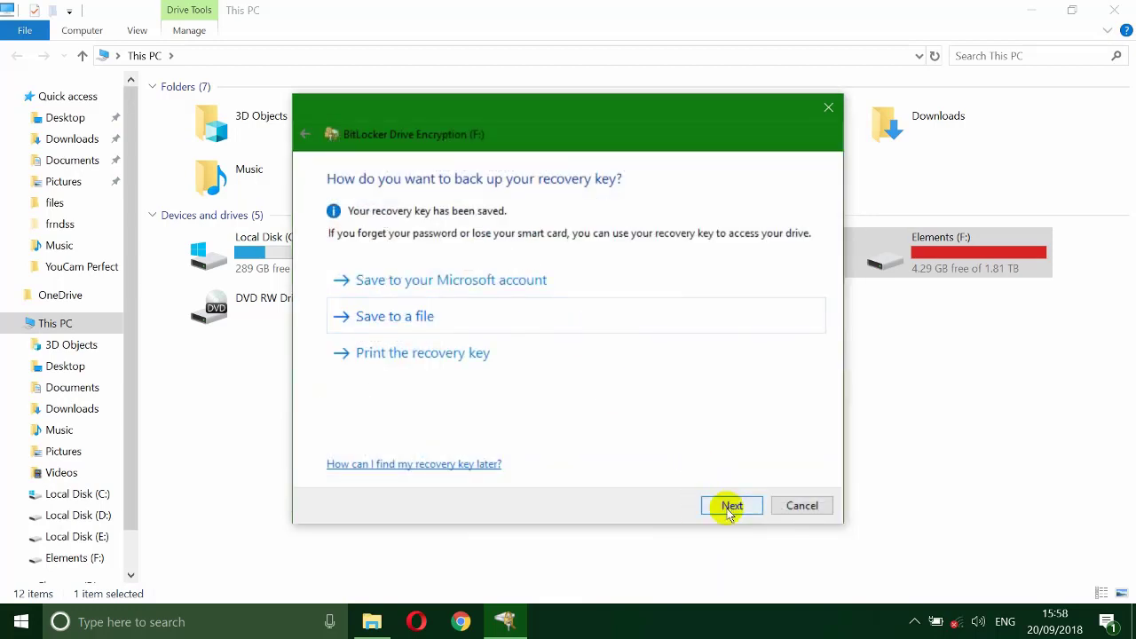
Step: Continue past the key backup and keep 'Encrypt used disk space only'
click(730, 506)
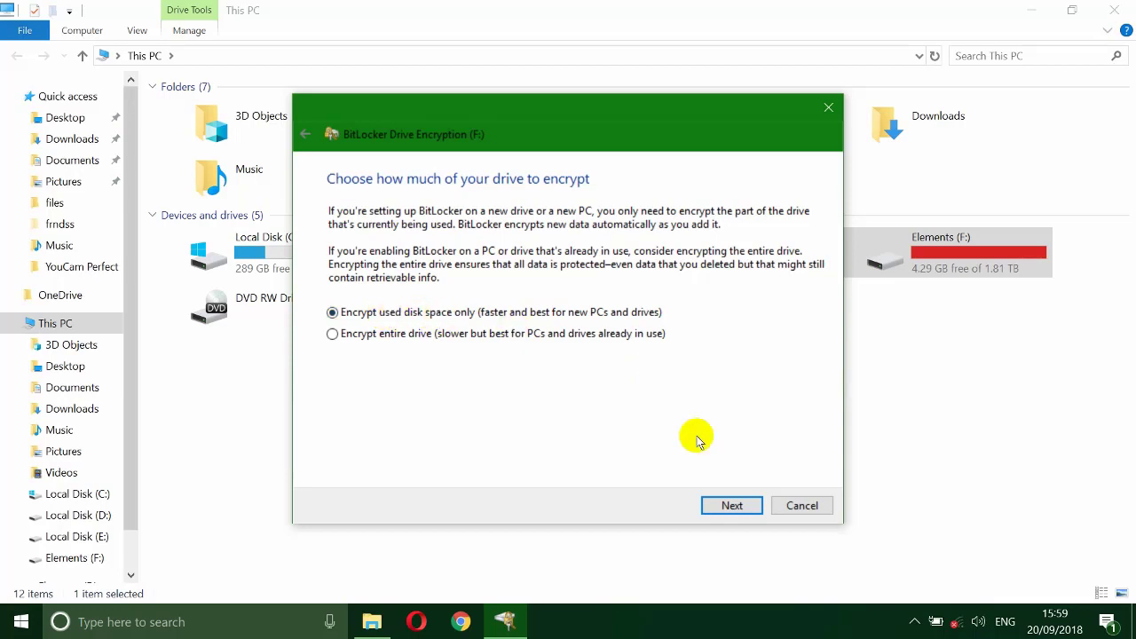
click(730, 505)
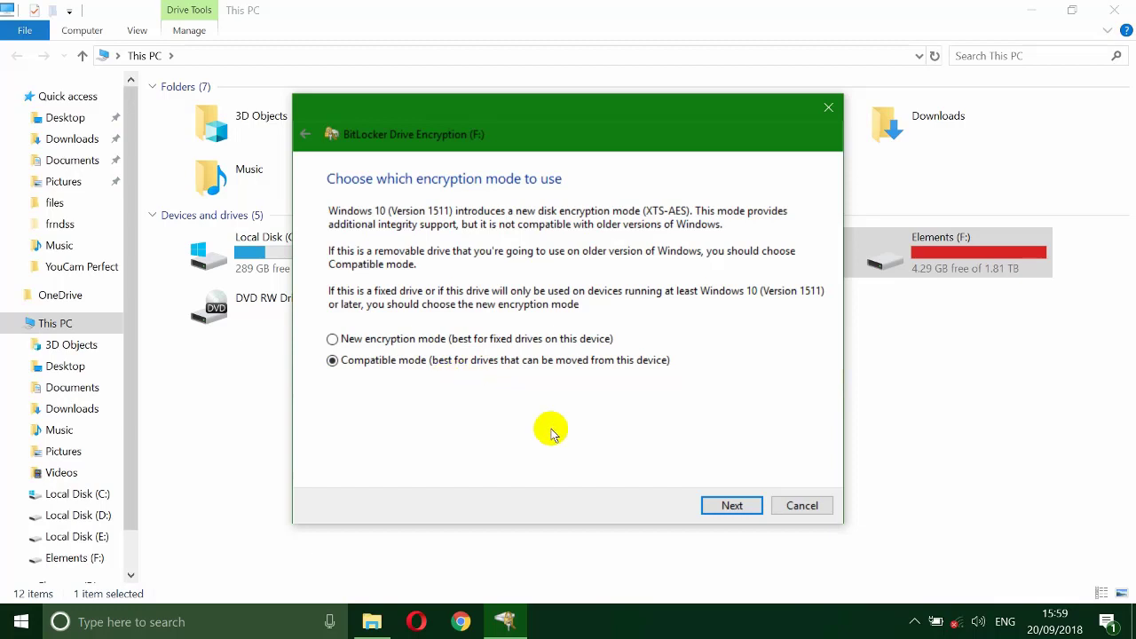
Step: Accept Compatible mode, start encrypting drive F:, and move the progress window aside
click(723, 507)
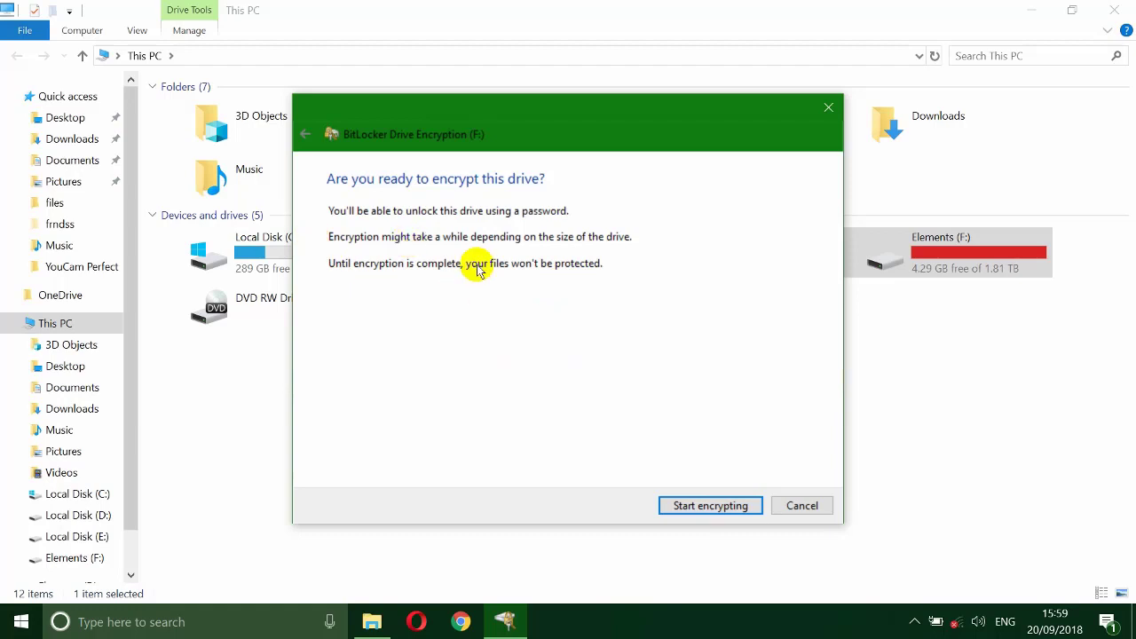
click(679, 508)
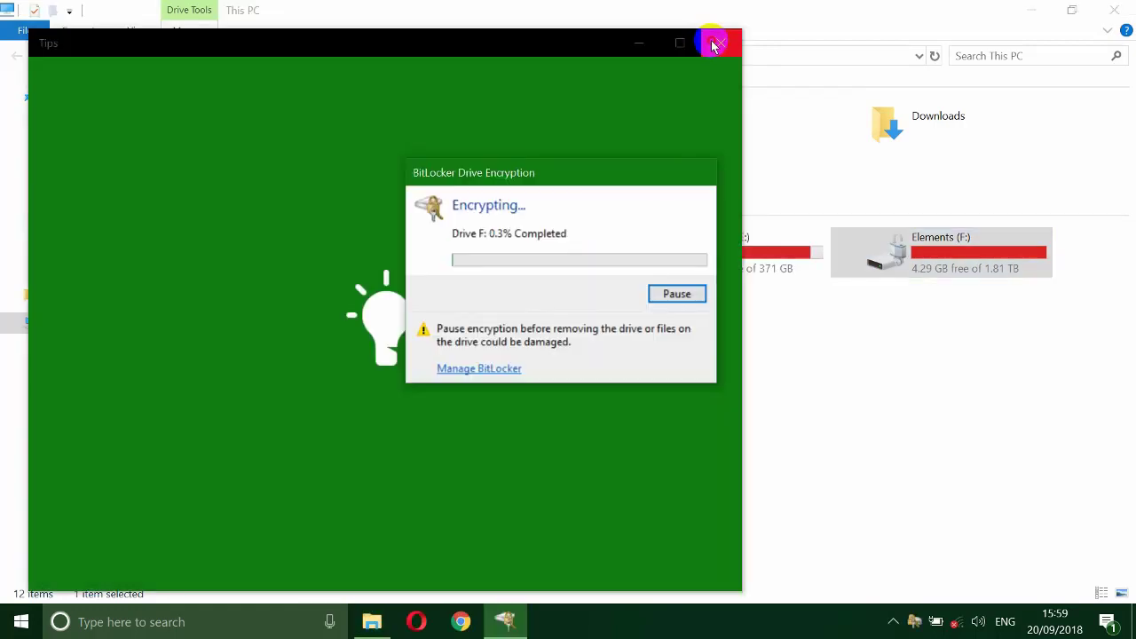
click(717, 43)
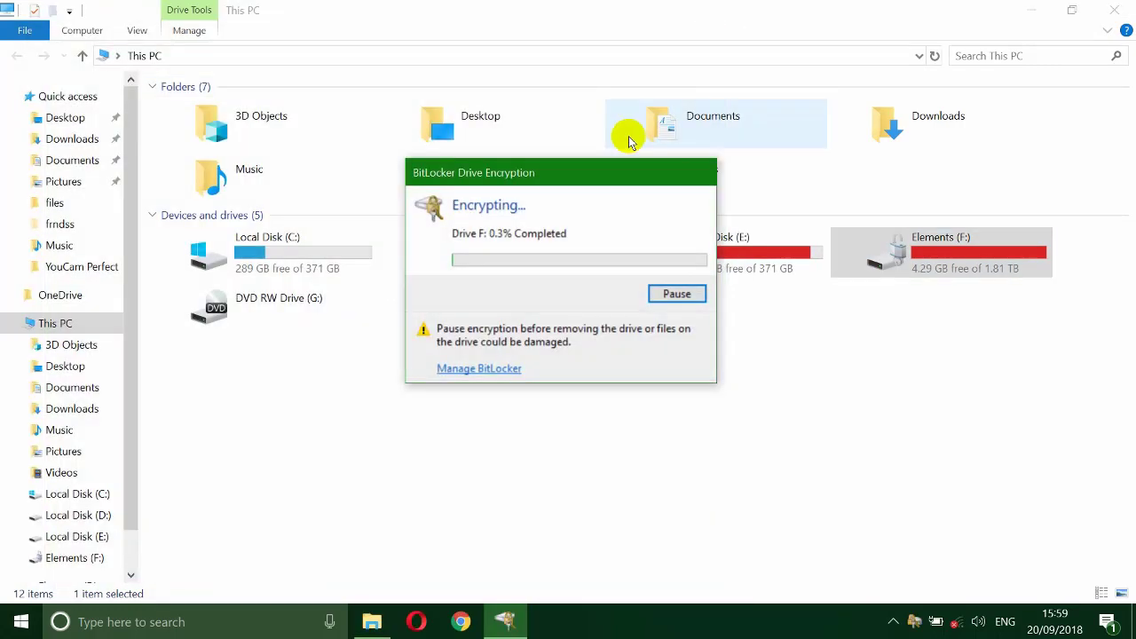
drag(579, 172, 523, 220)
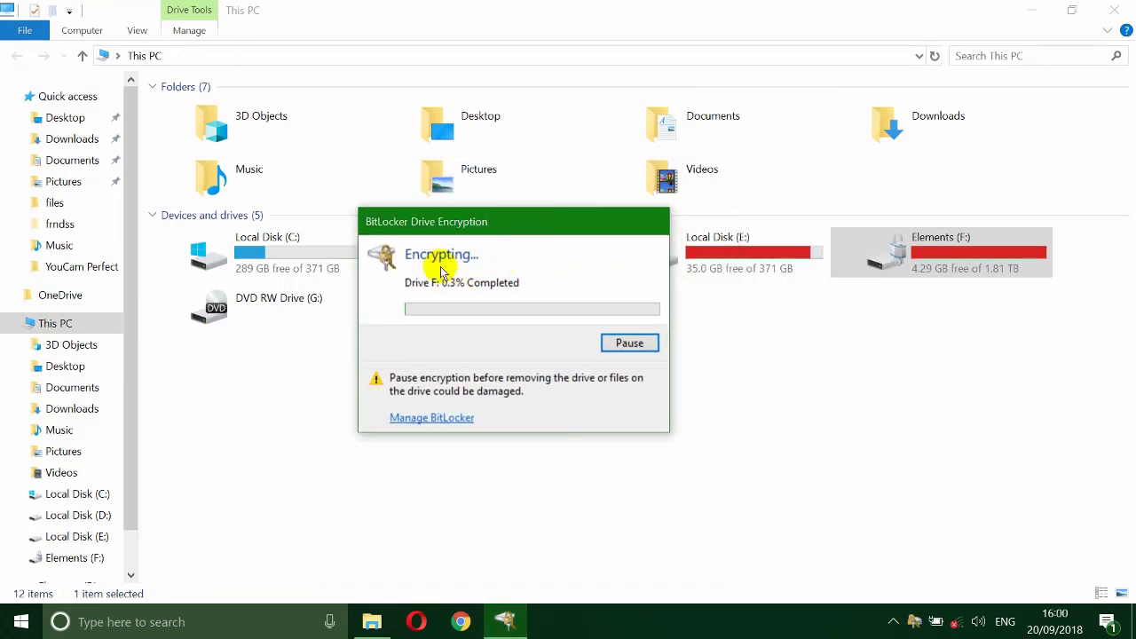
mouse_move(498, 223)
mouse_down()
mouse_move(444, 222)
mouse_move(480, 219)
mouse_up()
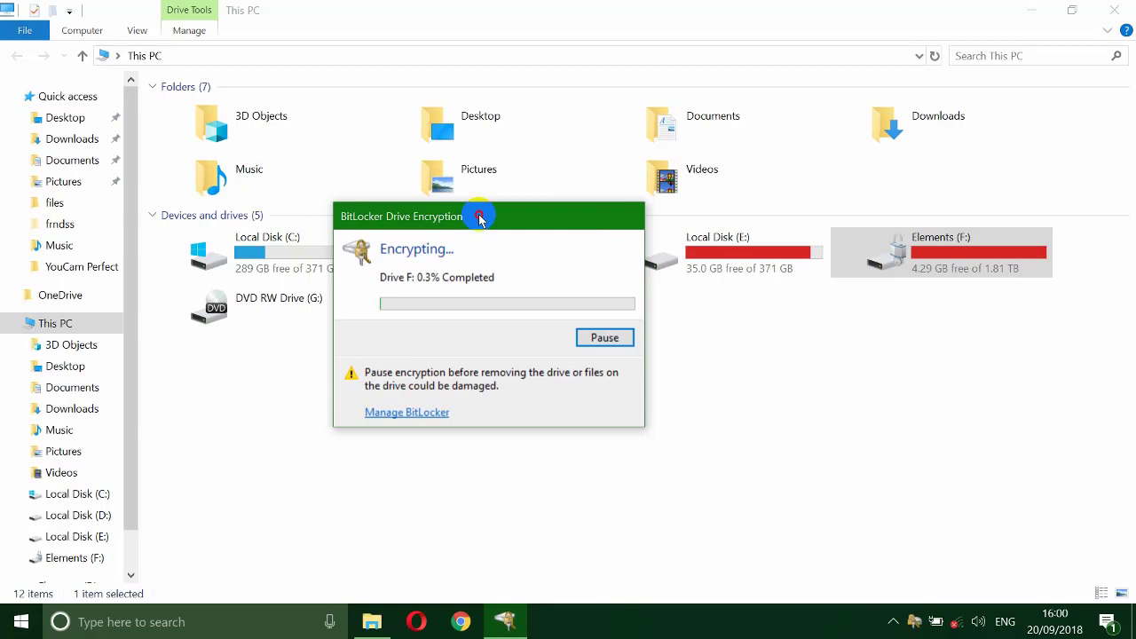
drag(480, 219, 449, 238)
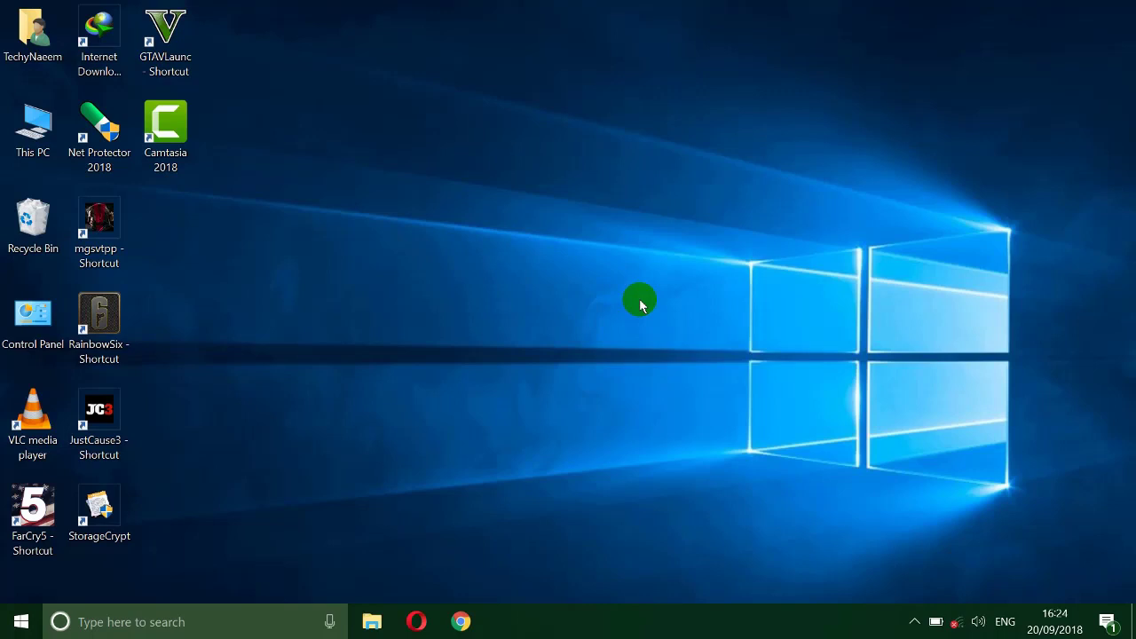
Step: Click on the desktop while waiting for the 'Unlock drive F:' BitLocker notification
click(497, 334)
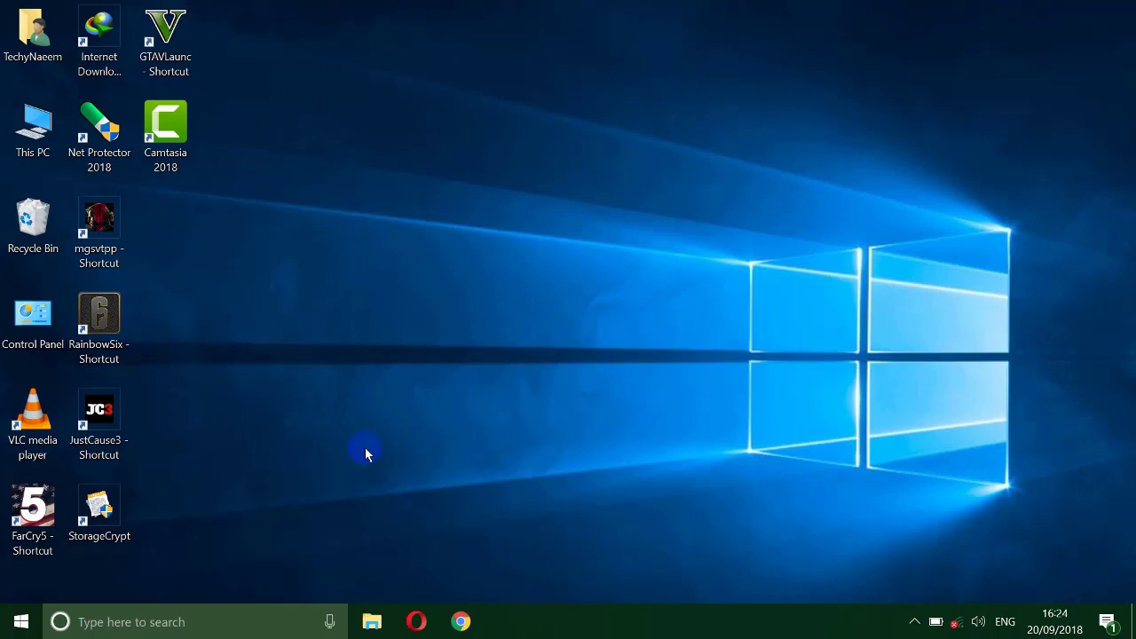
click(613, 475)
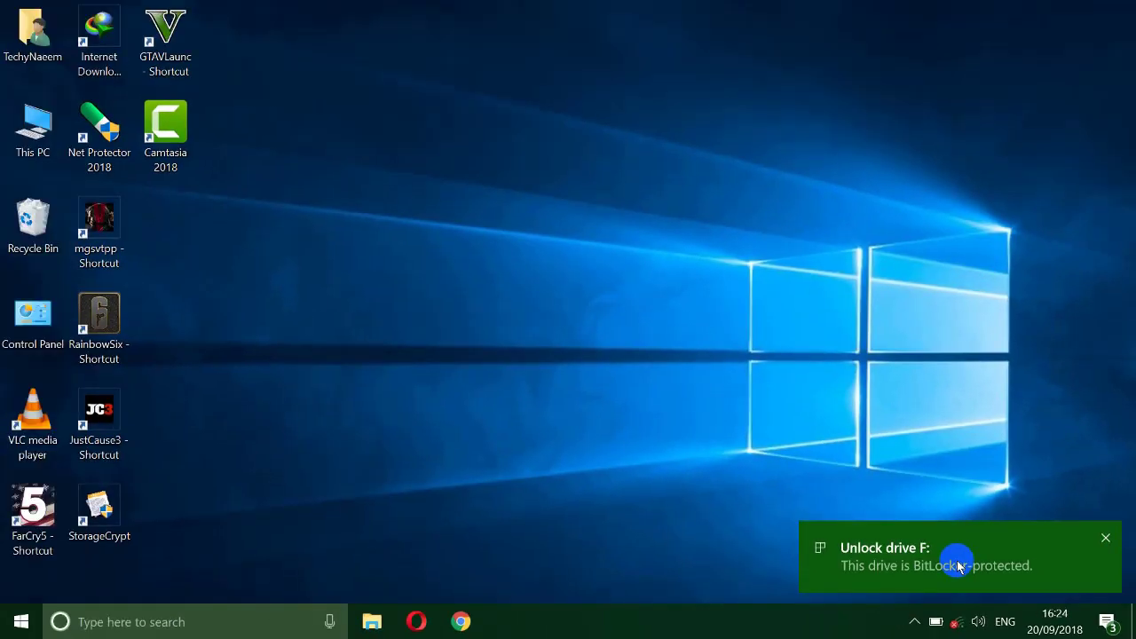
Step: Unlock drive F: from the BitLocker notification by entering the drive password
click(926, 565)
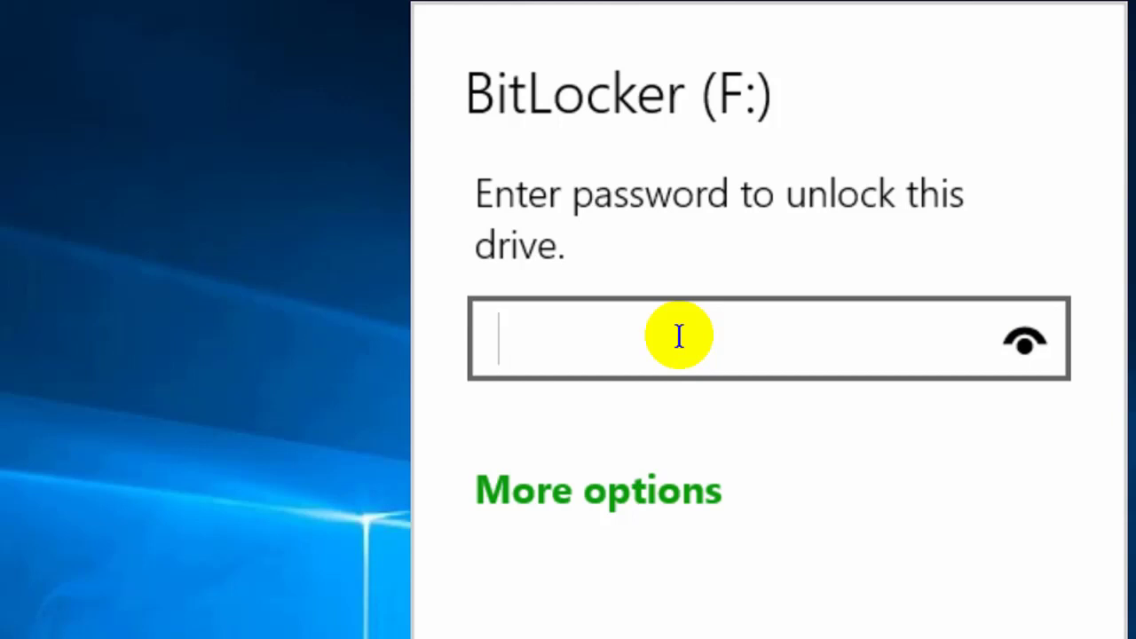
text(•••)
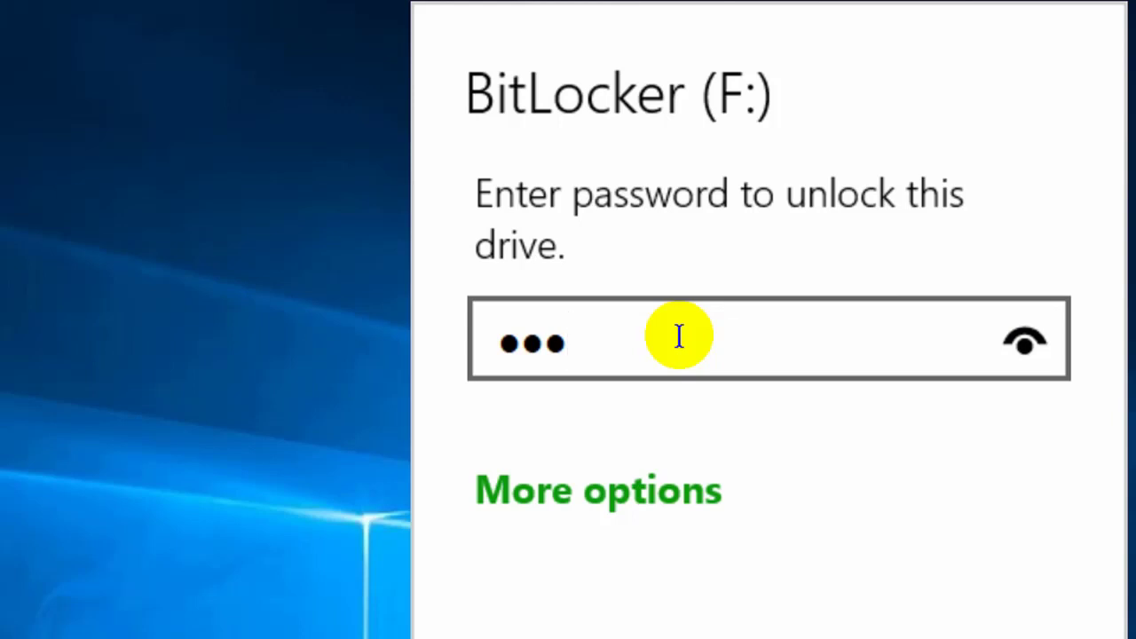
text(••••)
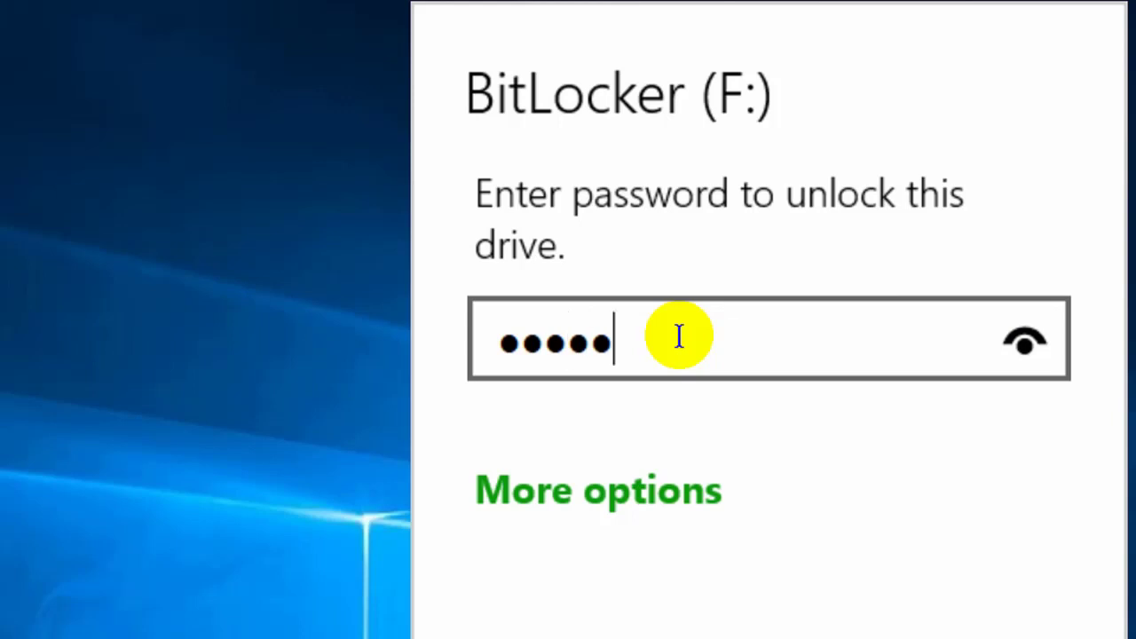
text(•)
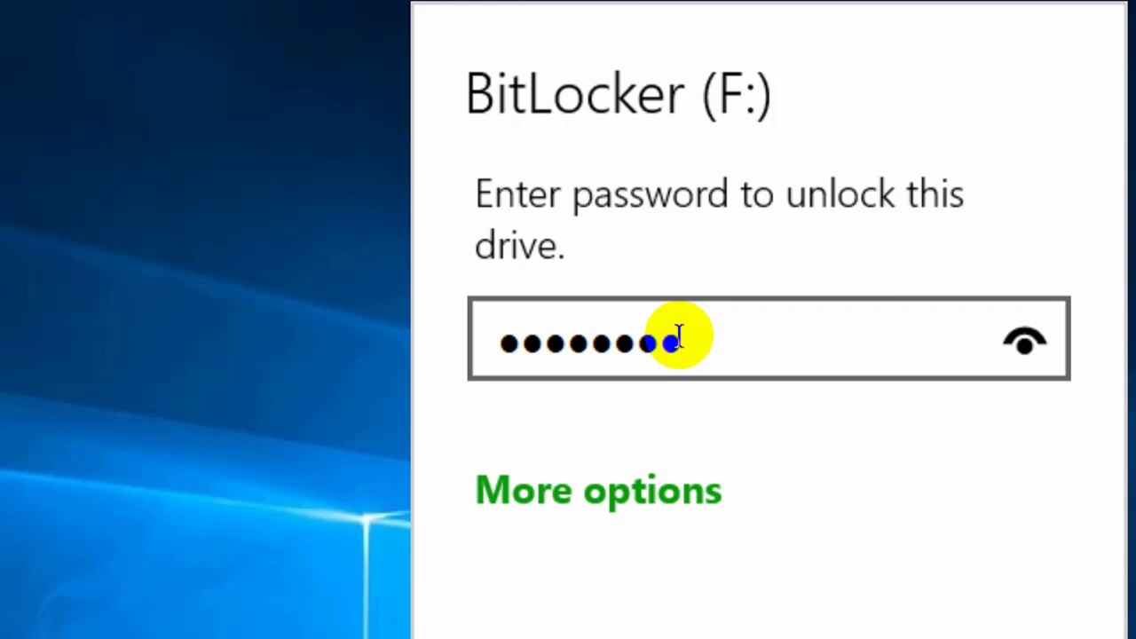
click(1028, 365)
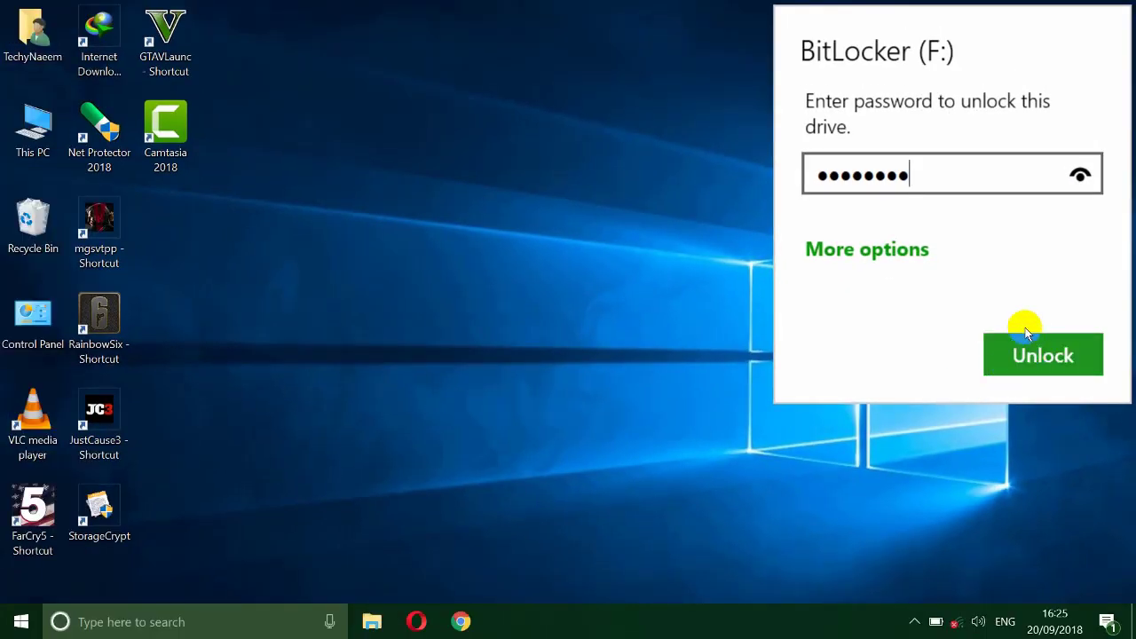
click(1037, 353)
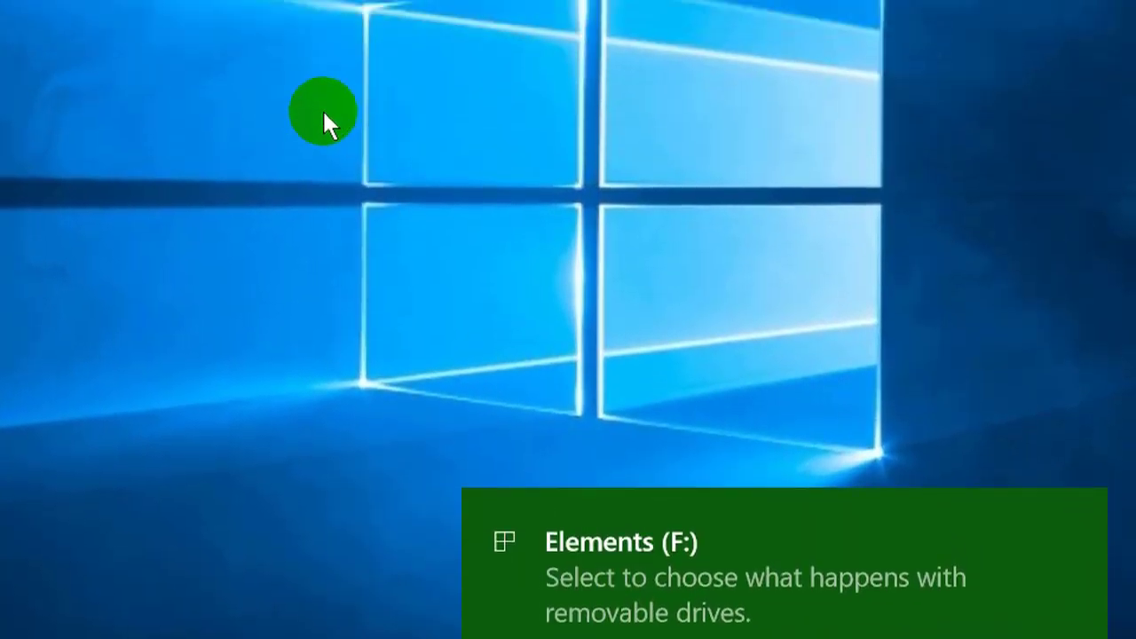
Step: Open Elements (F:) from its notification, sort its seven items by name, then close the window
click(578, 559)
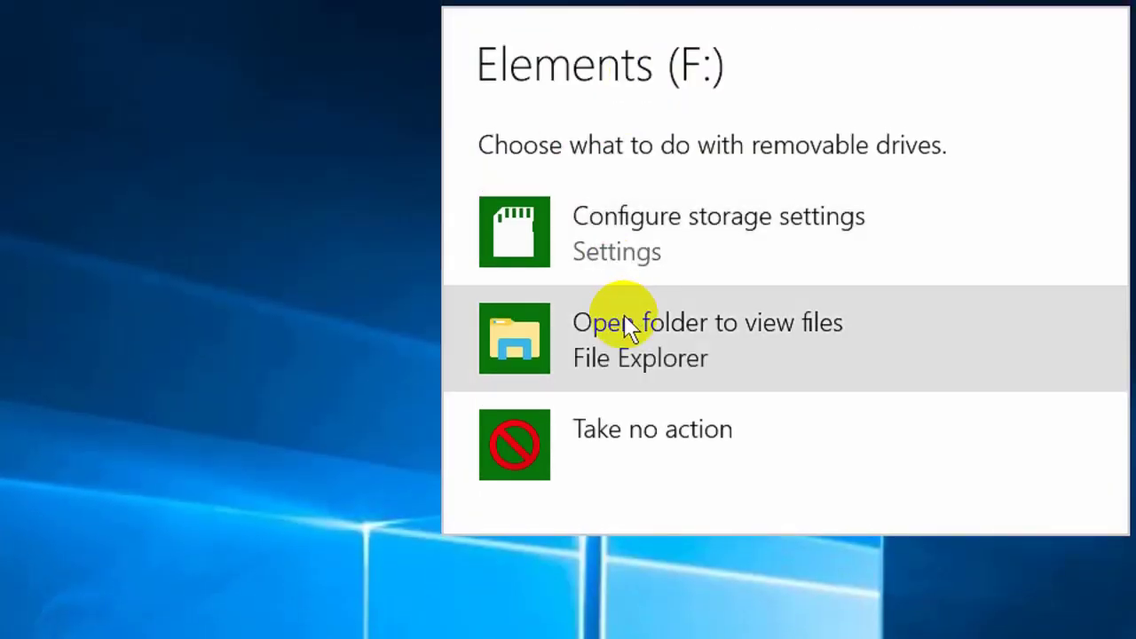
click(627, 327)
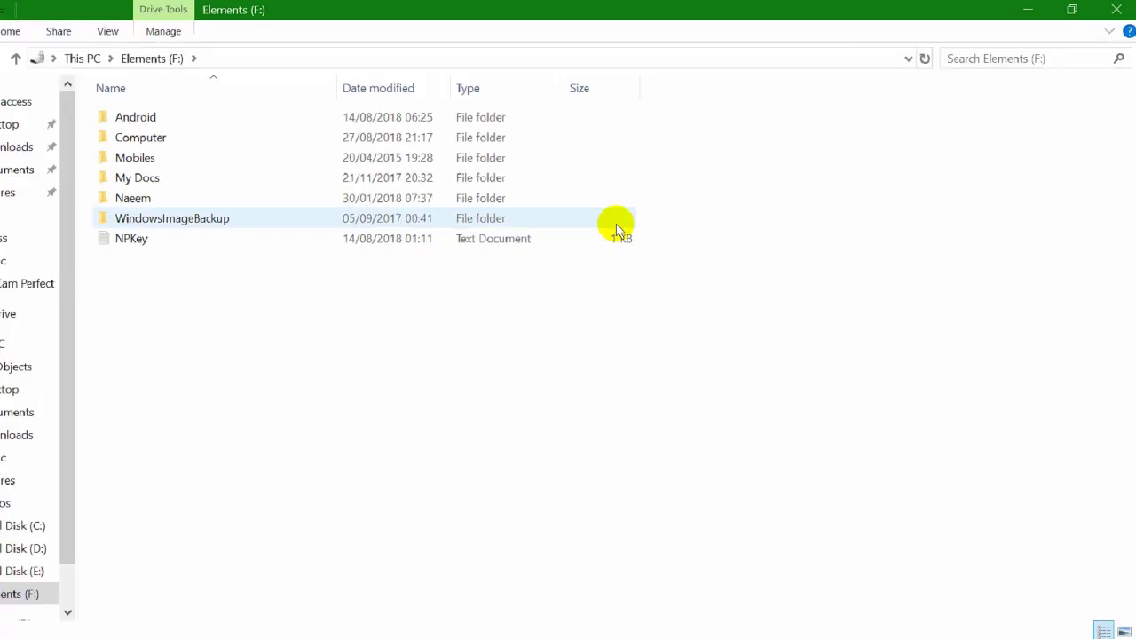
click(161, 85)
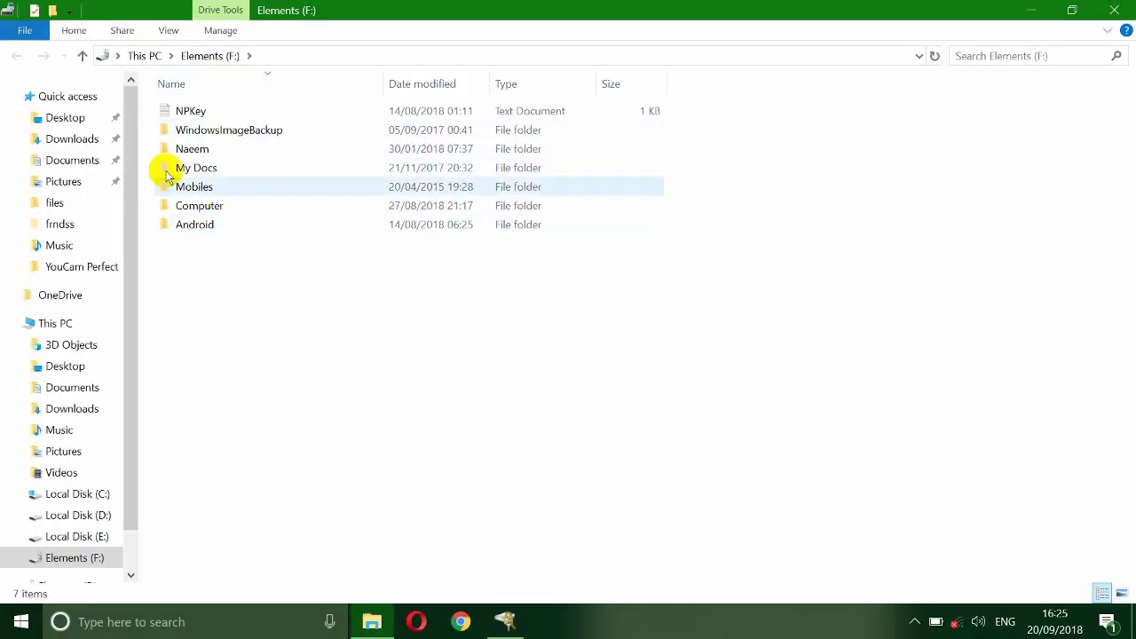
click(222, 80)
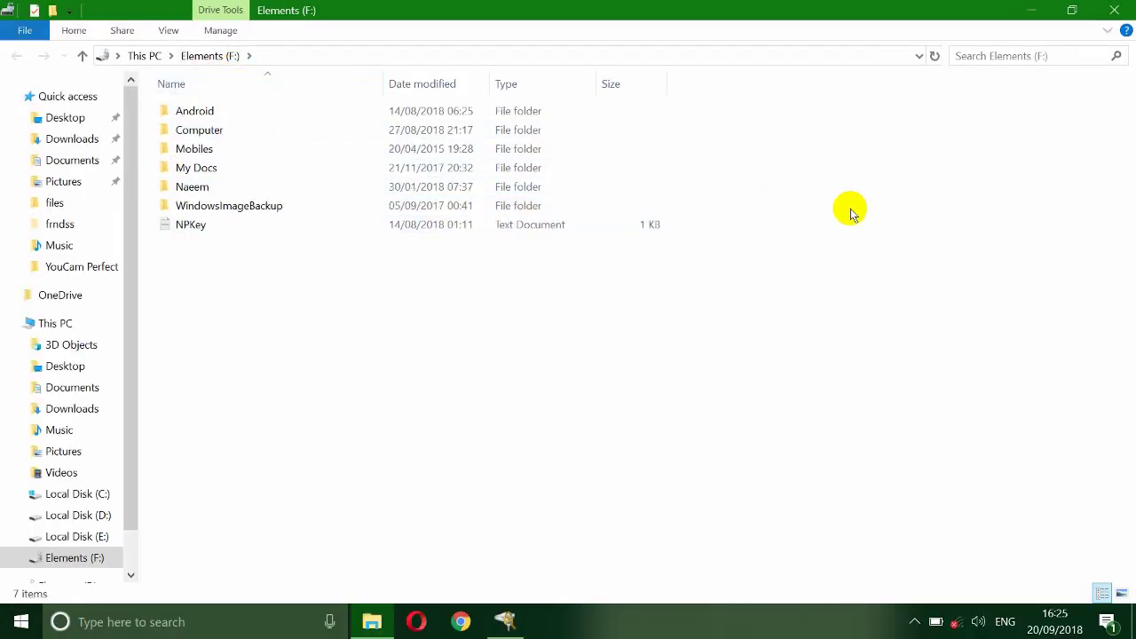
click(1114, 10)
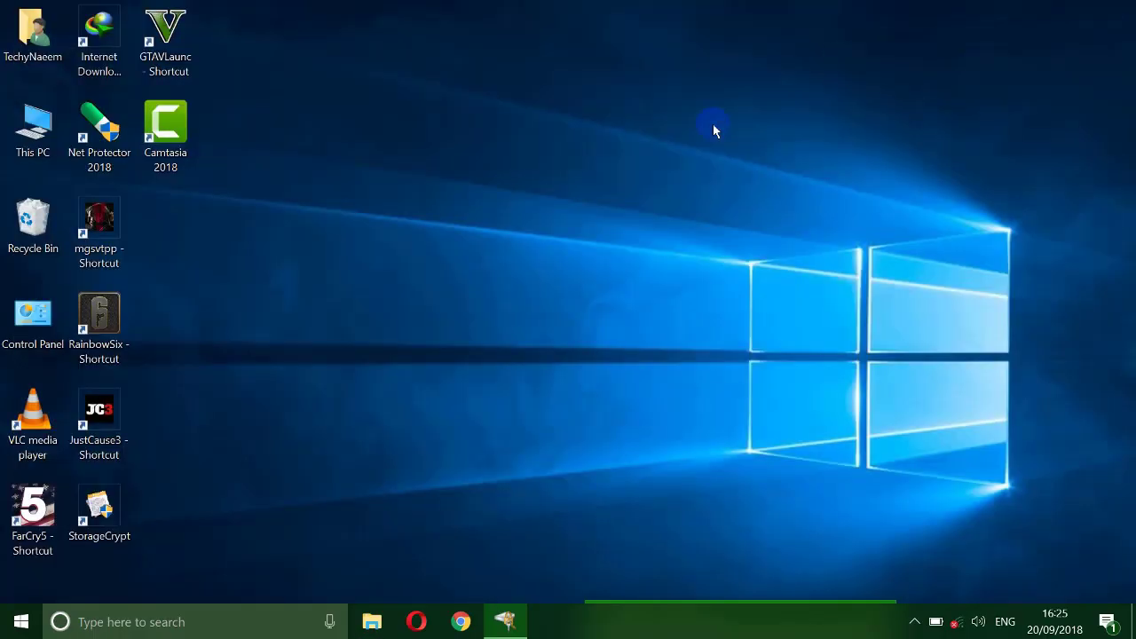
right_click(419, 219)
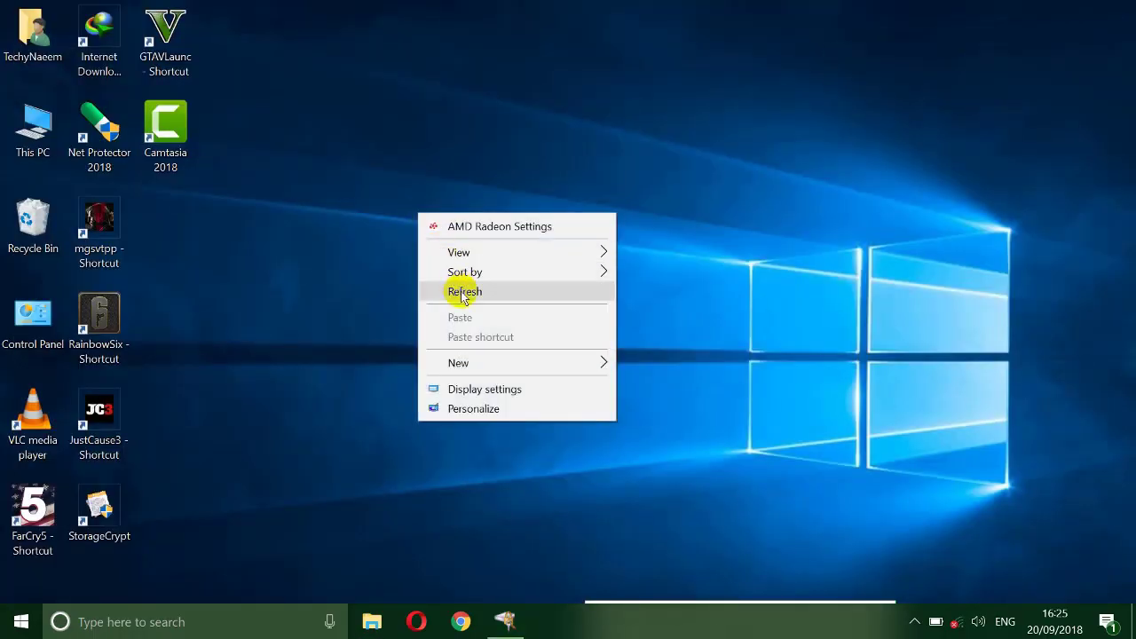
click(459, 291)
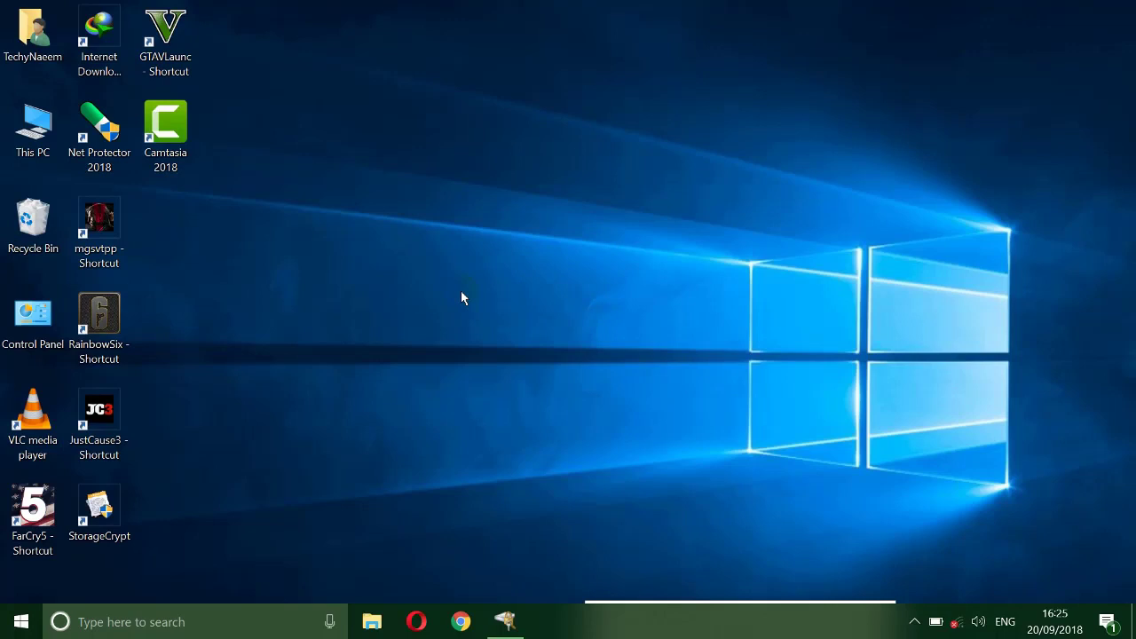
click(317, 406)
click(190, 505)
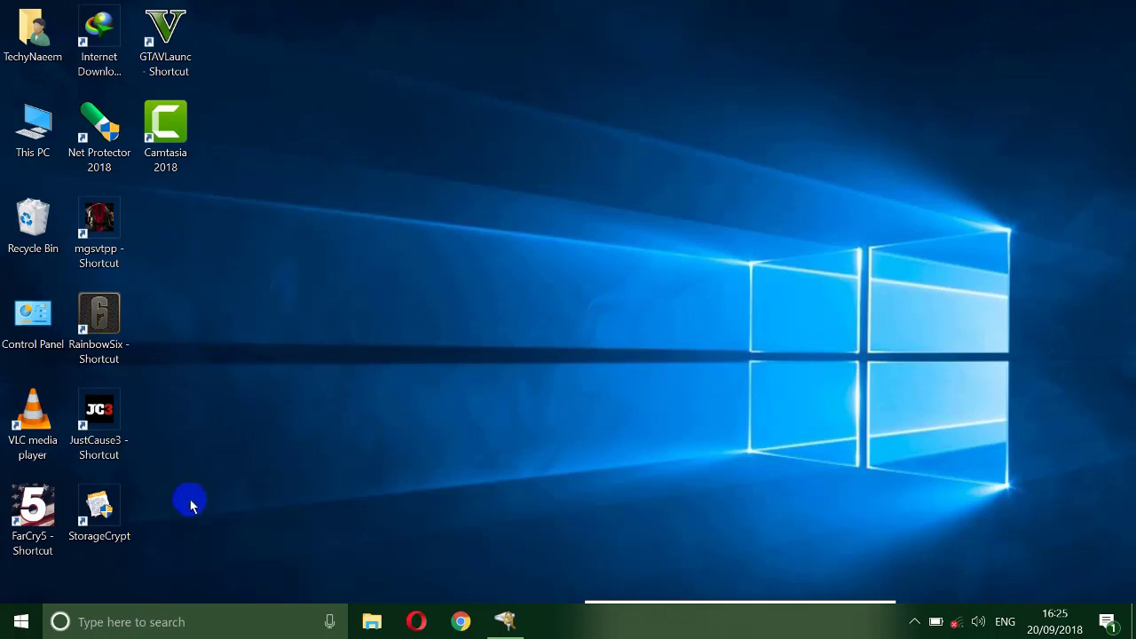
click(132, 494)
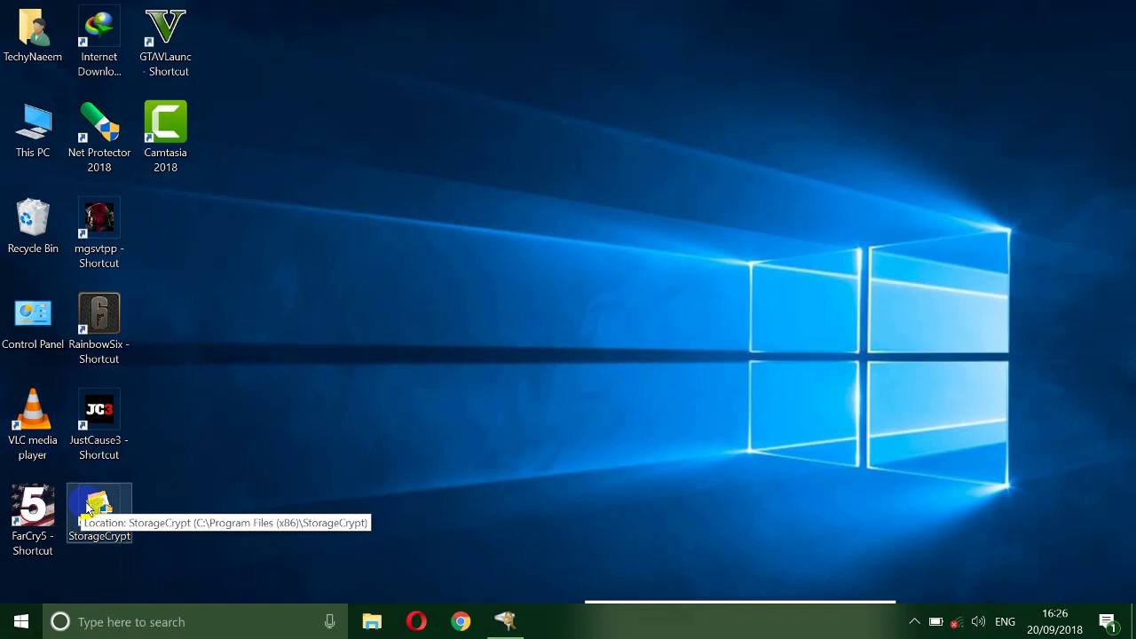
double_click(88, 507)
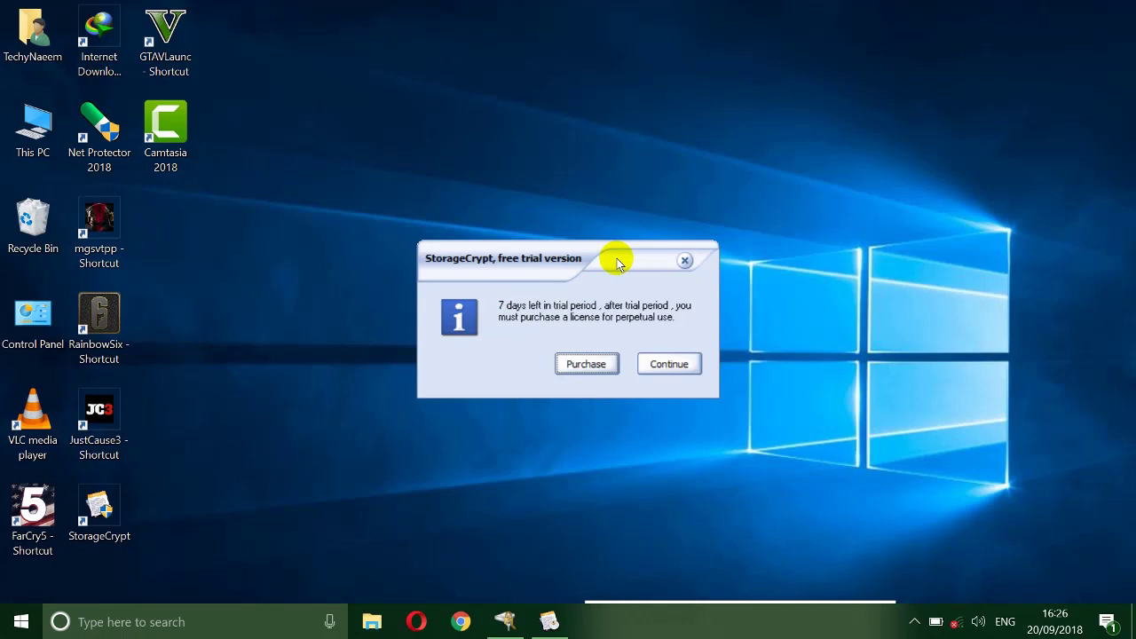
click(662, 366)
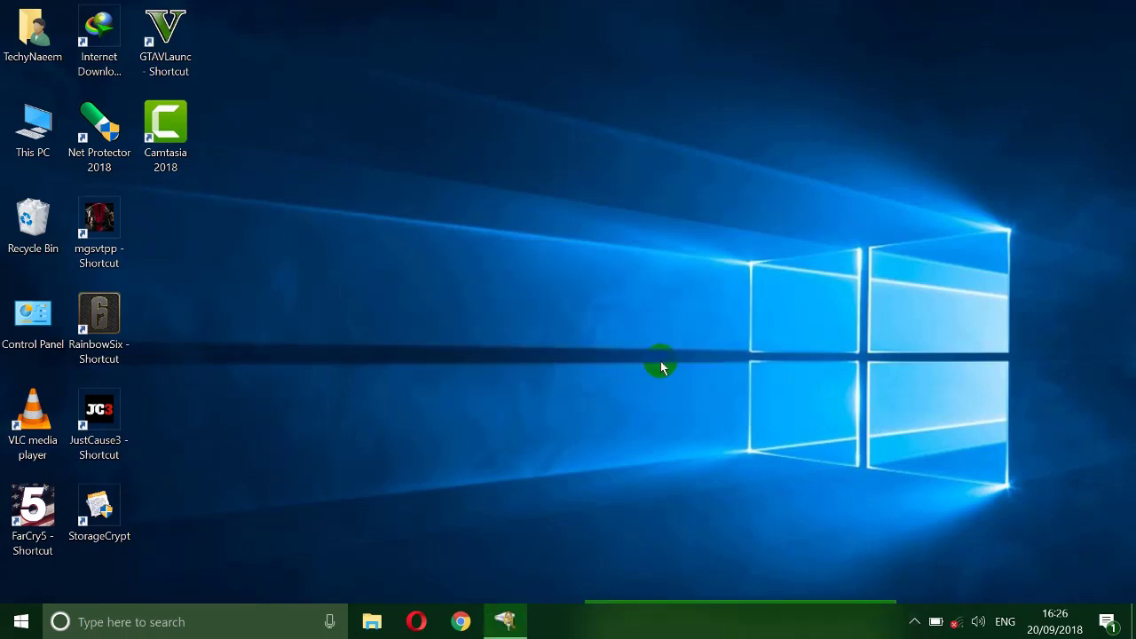
mouse_move(548, 177)
mouse_down()
mouse_move(535, 169)
mouse_move(583, 162)
mouse_move(549, 173)
mouse_up()
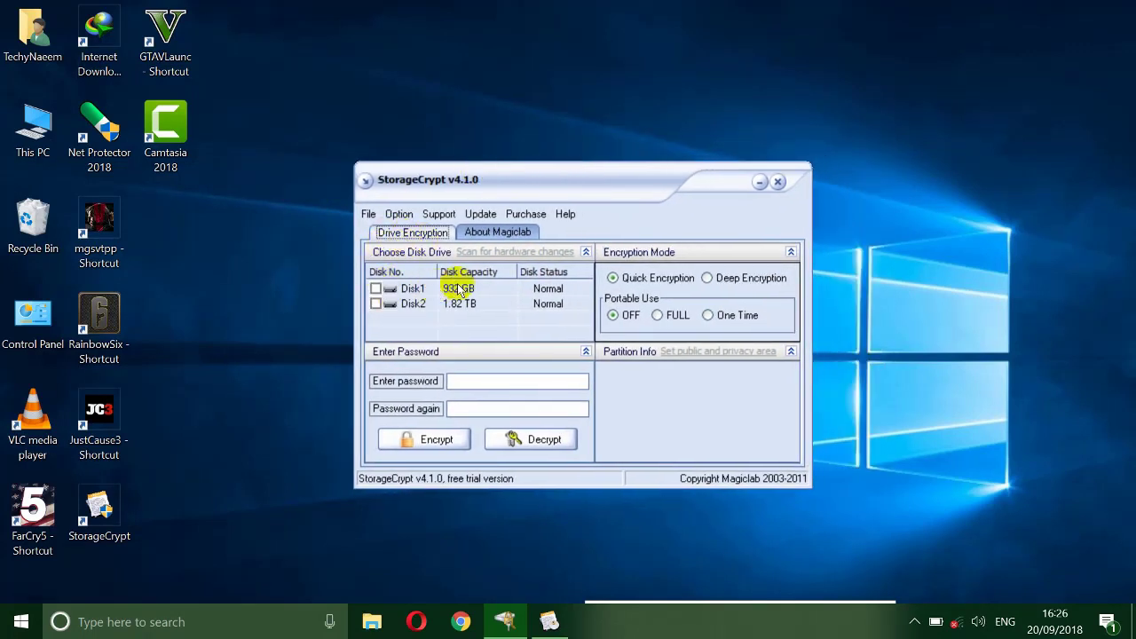
click(375, 289)
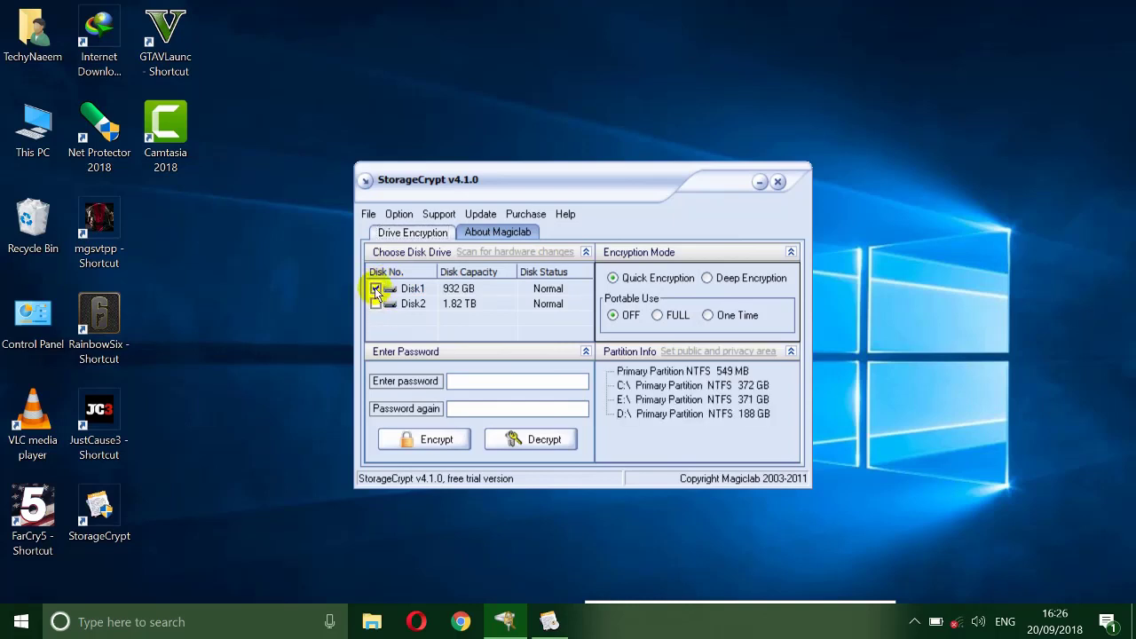
click(376, 290)
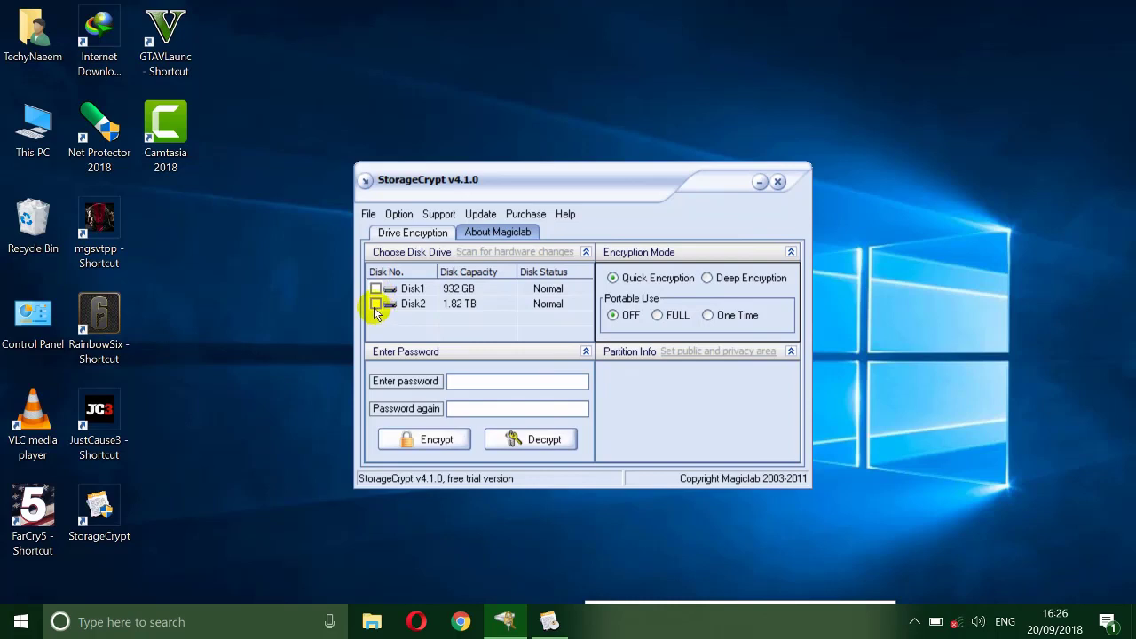
click(376, 304)
click(375, 305)
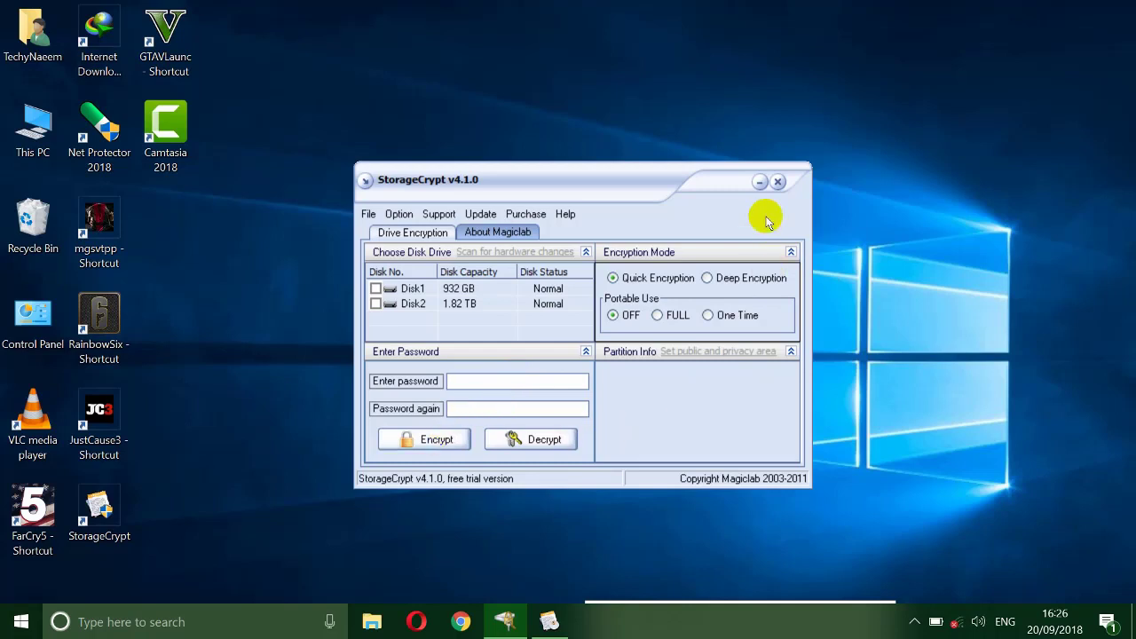
click(778, 184)
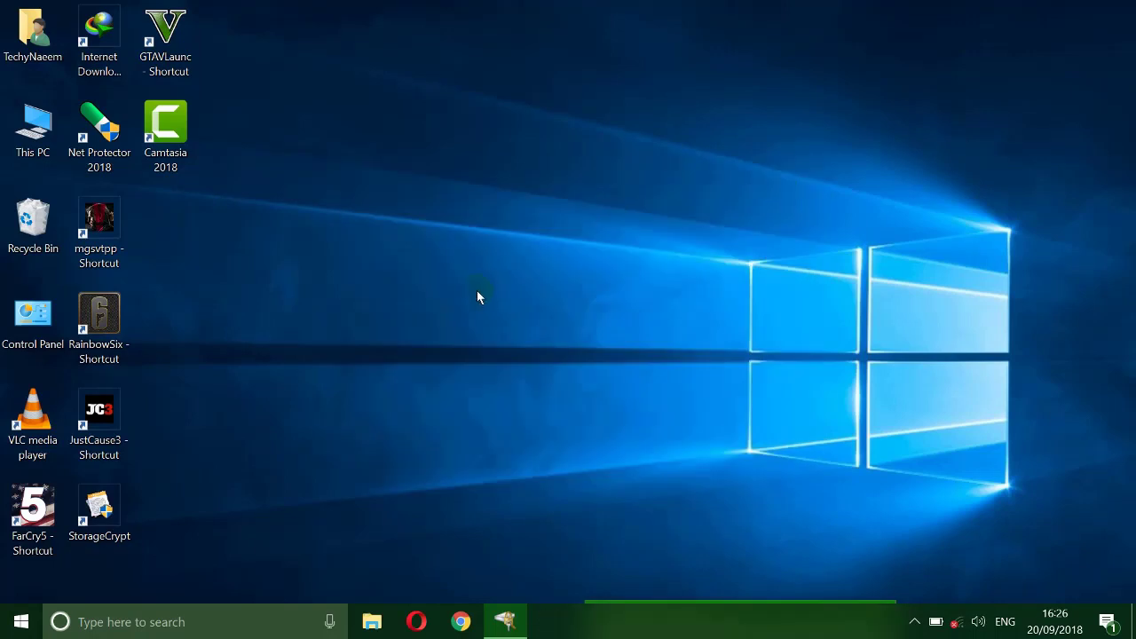